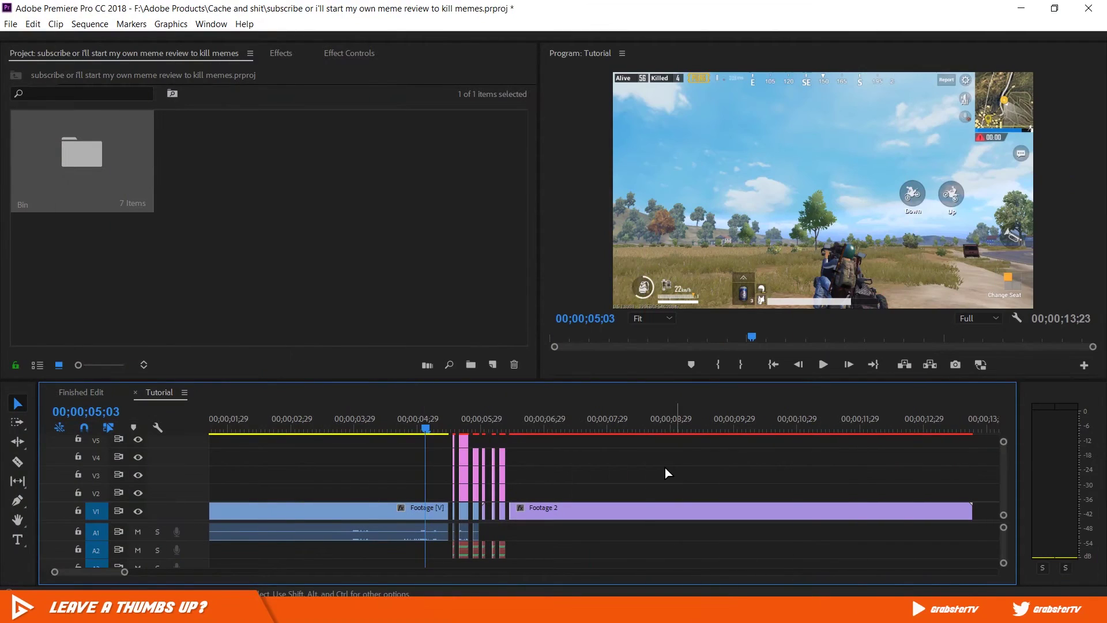
- Replay the Tutorial sequence from about five seconds, then begin a new sequence from the Project panel
key("space")
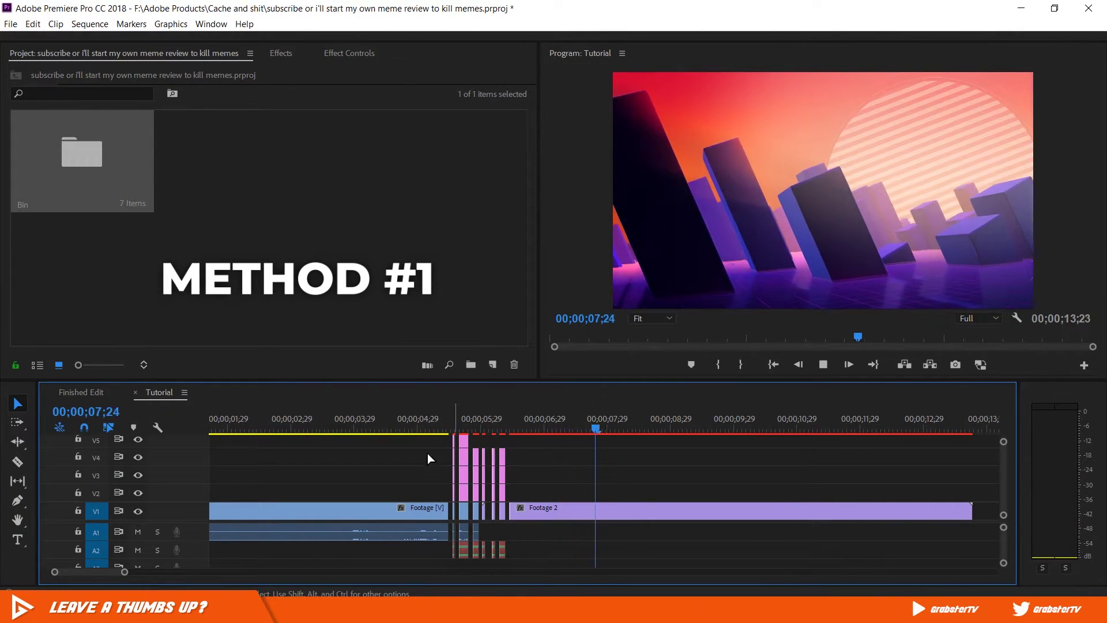
left_click(435, 429)
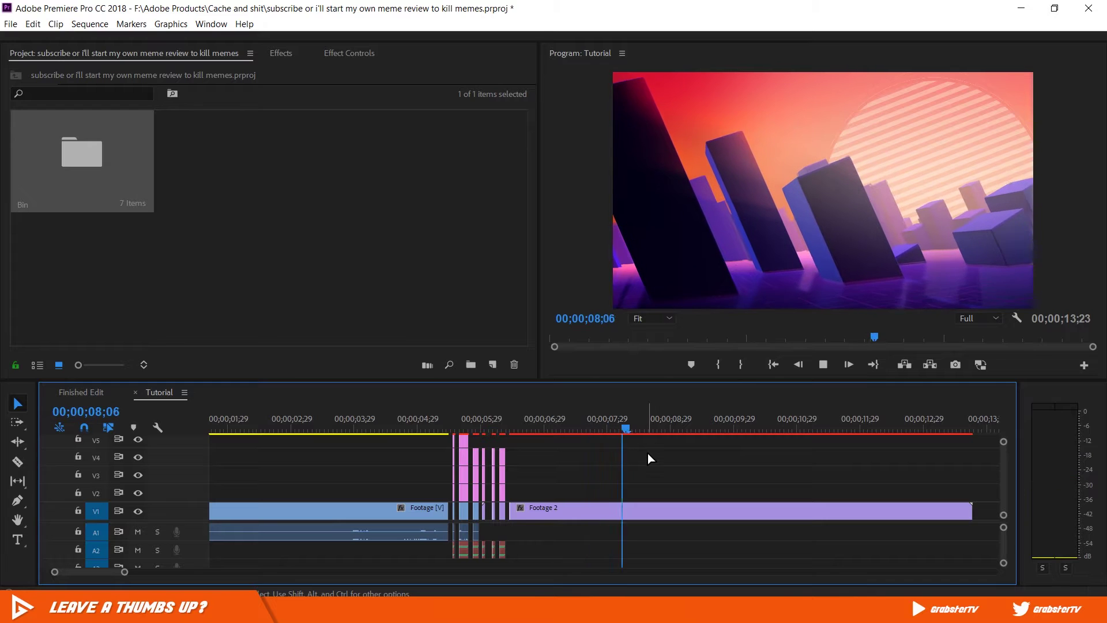
right_click(279, 153)
mouse_move(346, 207)
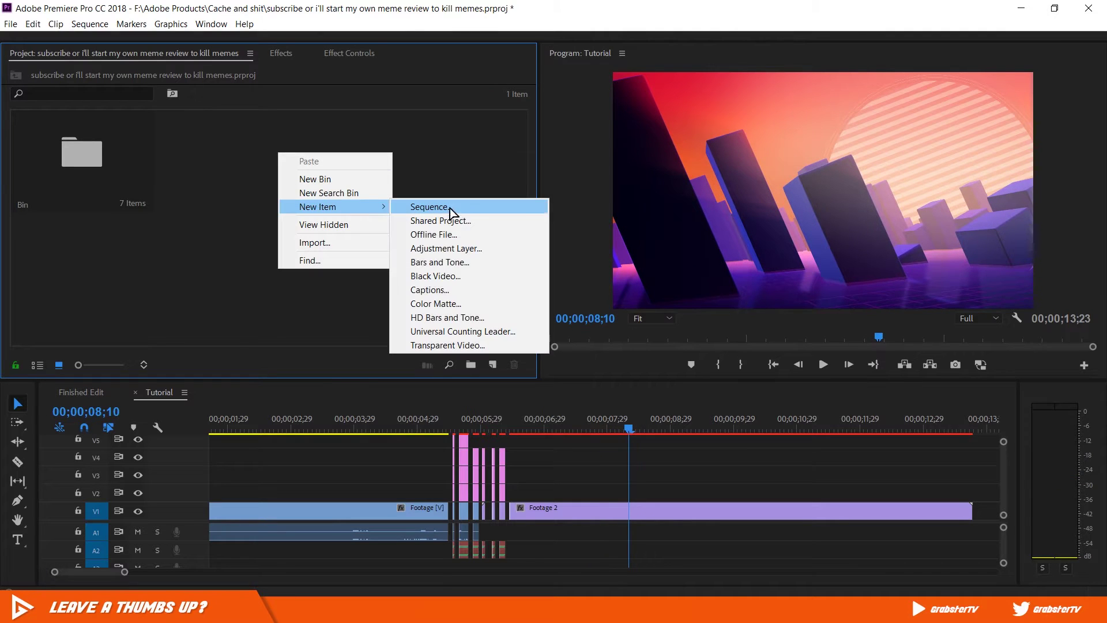
left_click(491, 215)
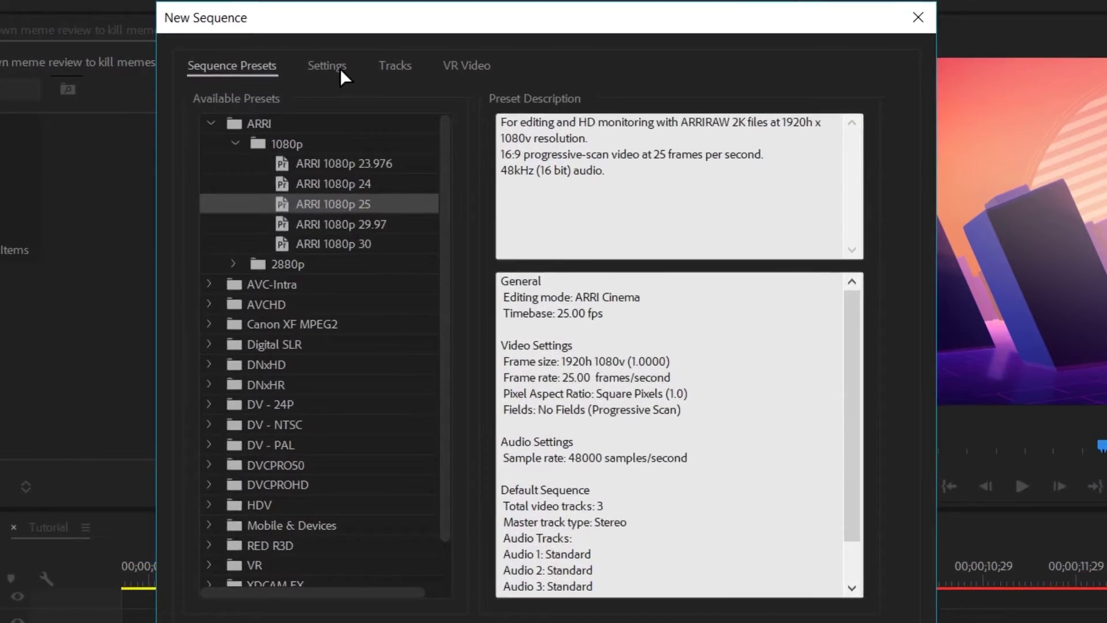
- Set the new sequence to DSLR editing mode, 30 fps and 1080×1920 frame size, and create it
left_click(351, 77)
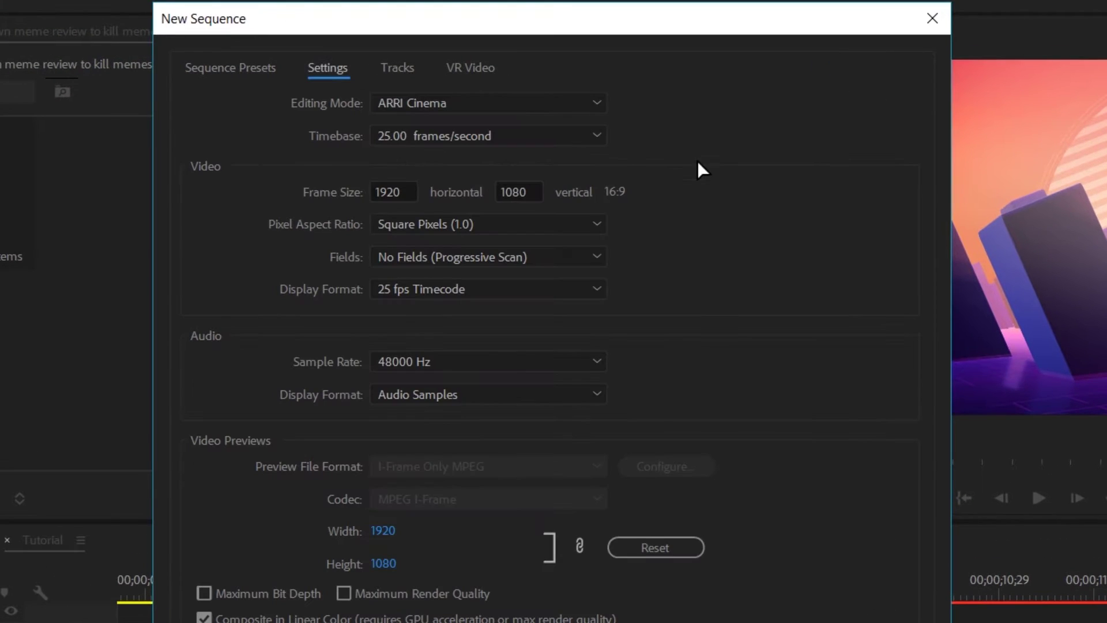
left_click(532, 104)
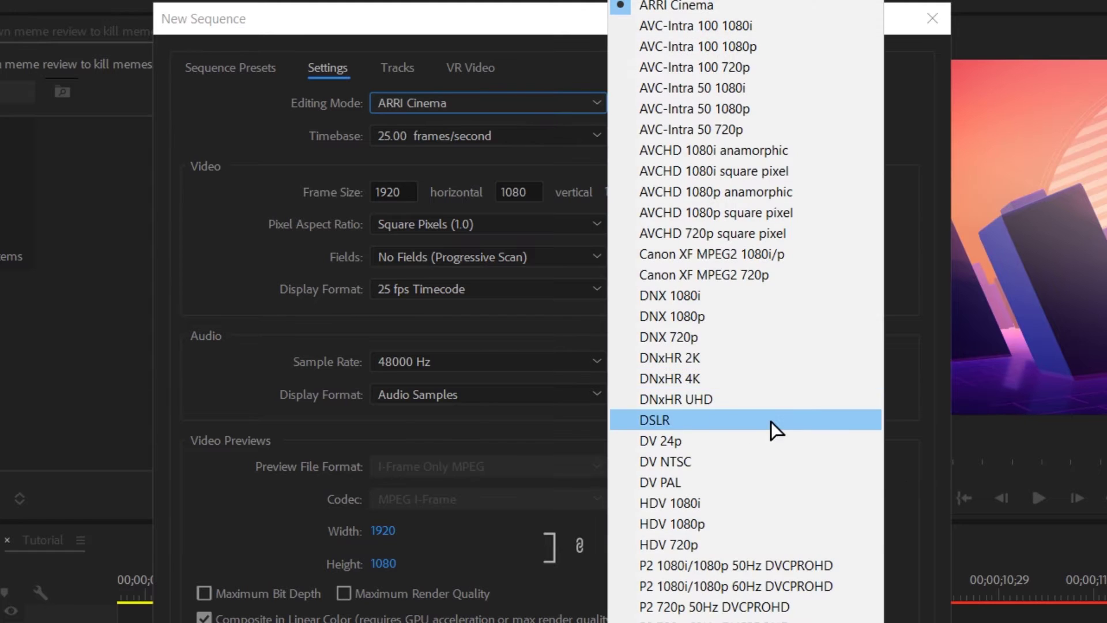
left_click(773, 420)
left_click(550, 139)
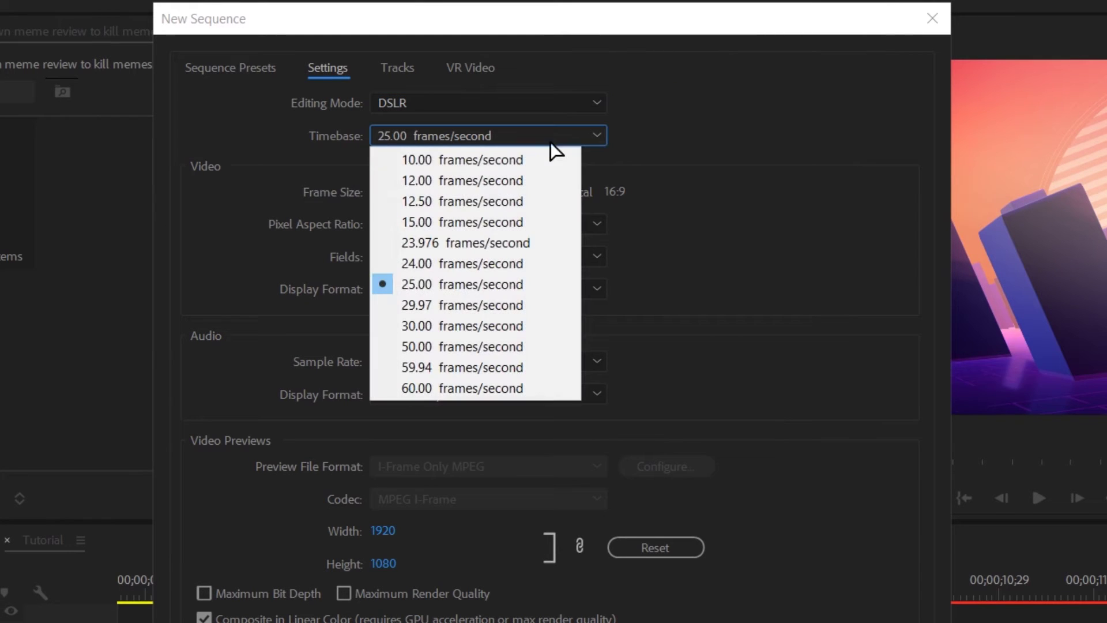
left_click(524, 329)
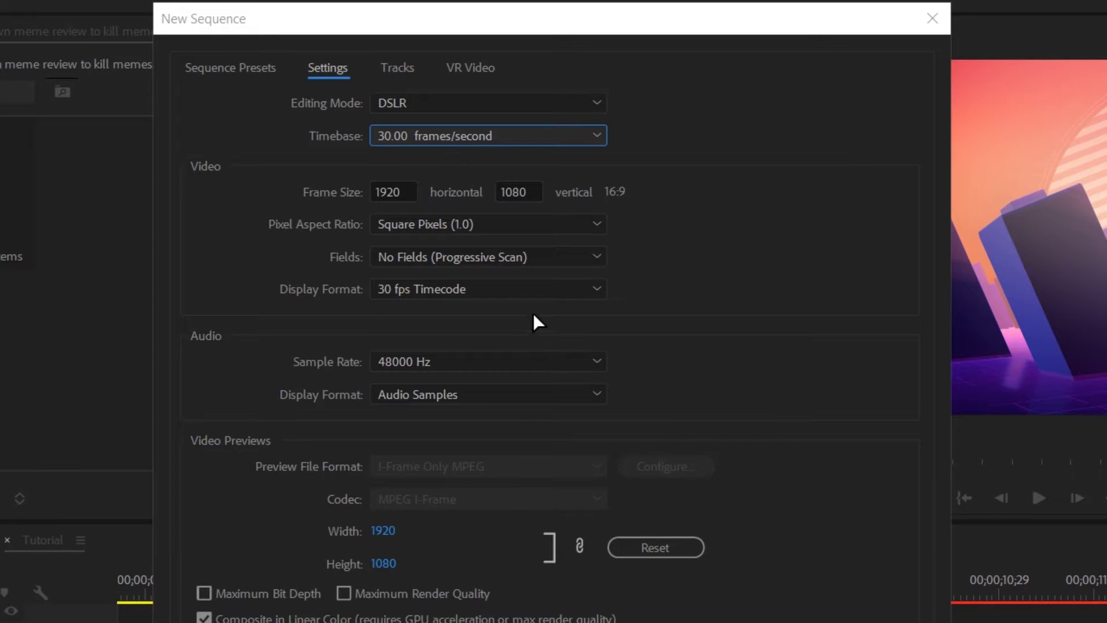
left_click(397, 190)
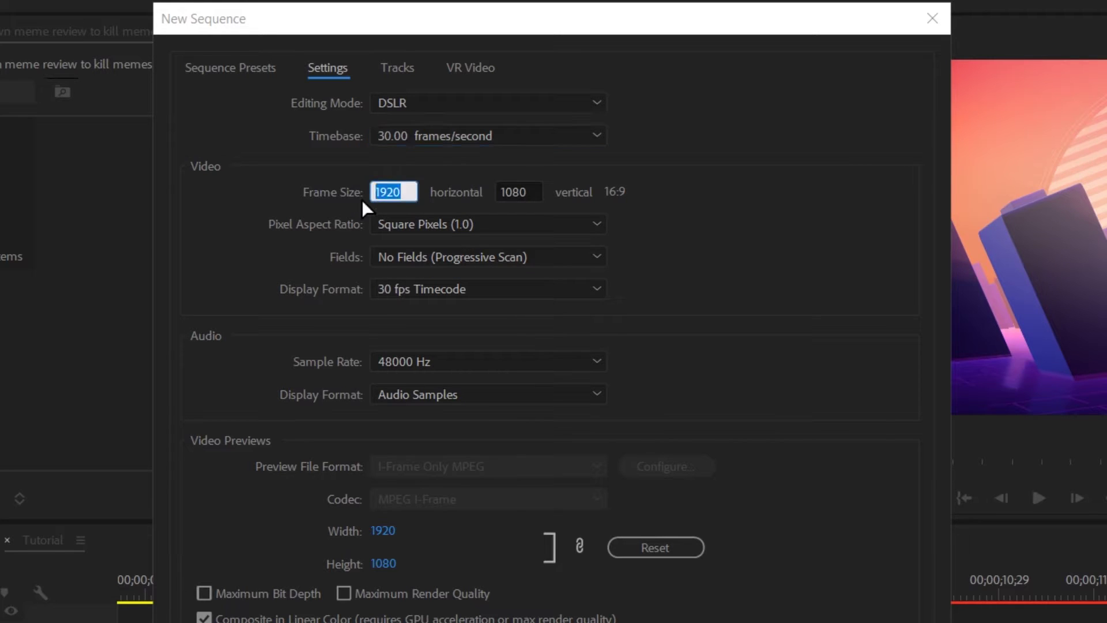
type("1080")
key("Tab")
type("1920")
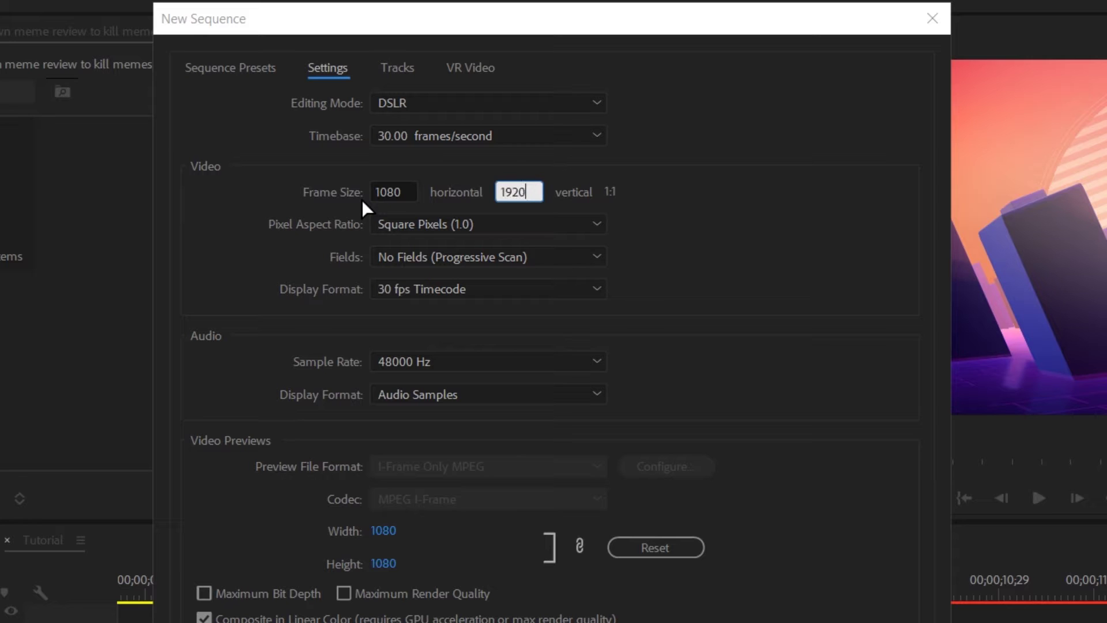
key("Tab")
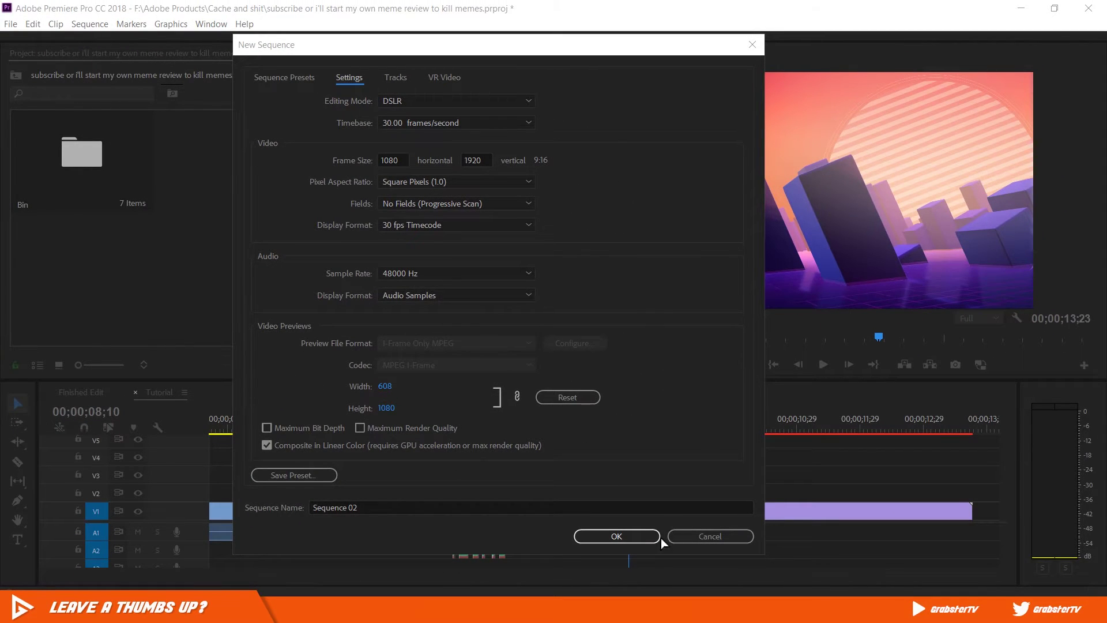
left_click(639, 535)
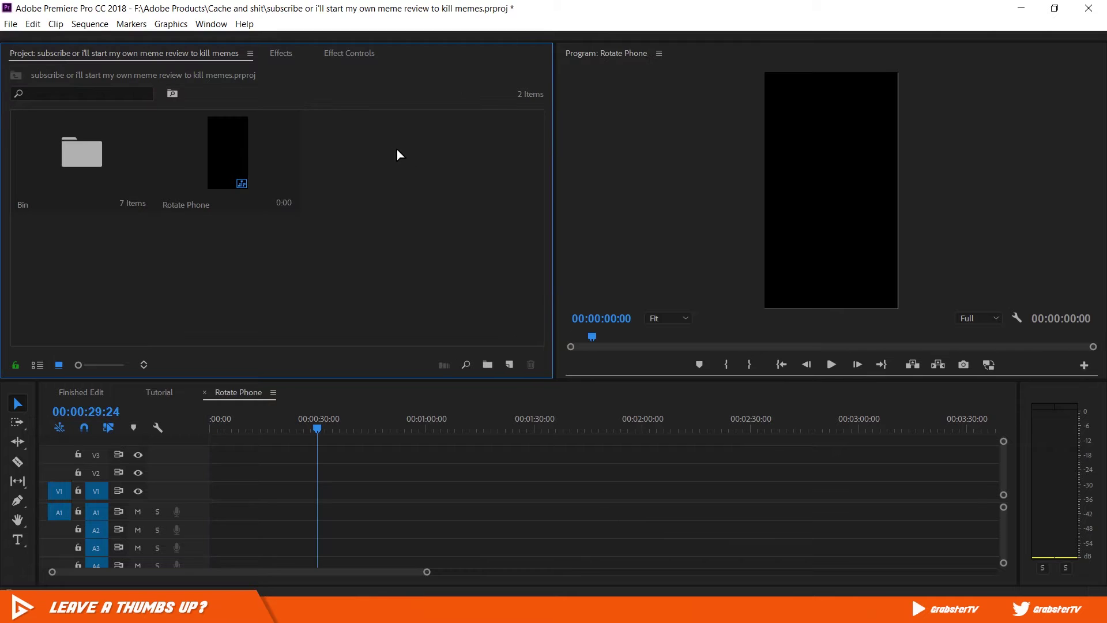
- Import Glitch Effect in Premiere.mp4 and drop it into Rotate Phone, keeping the existing sequence settings
right_click(390, 148)
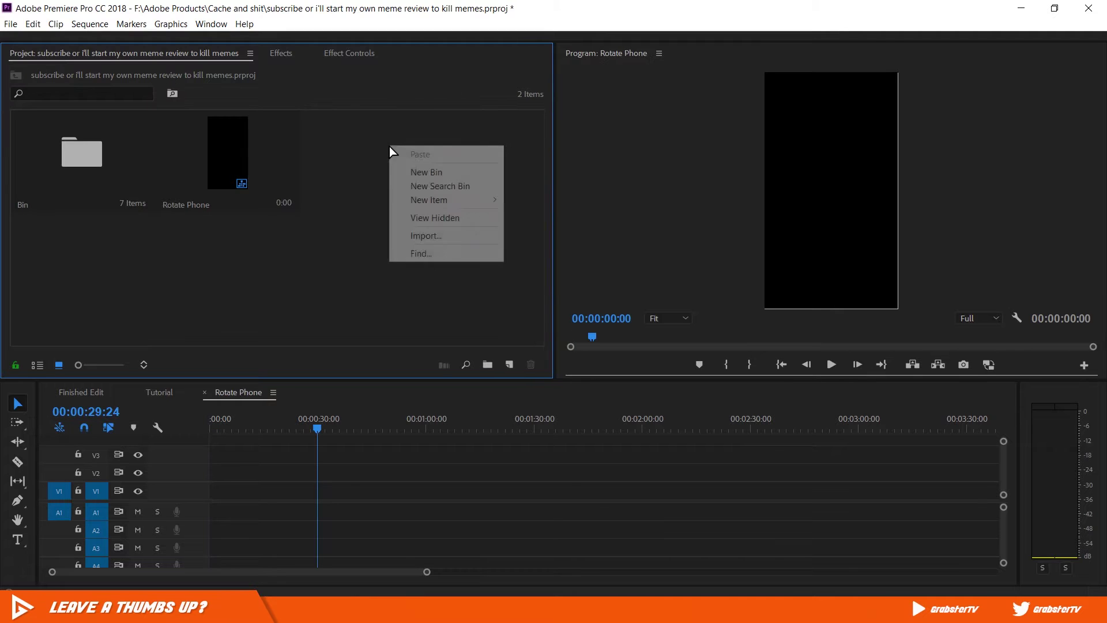
left_click(462, 235)
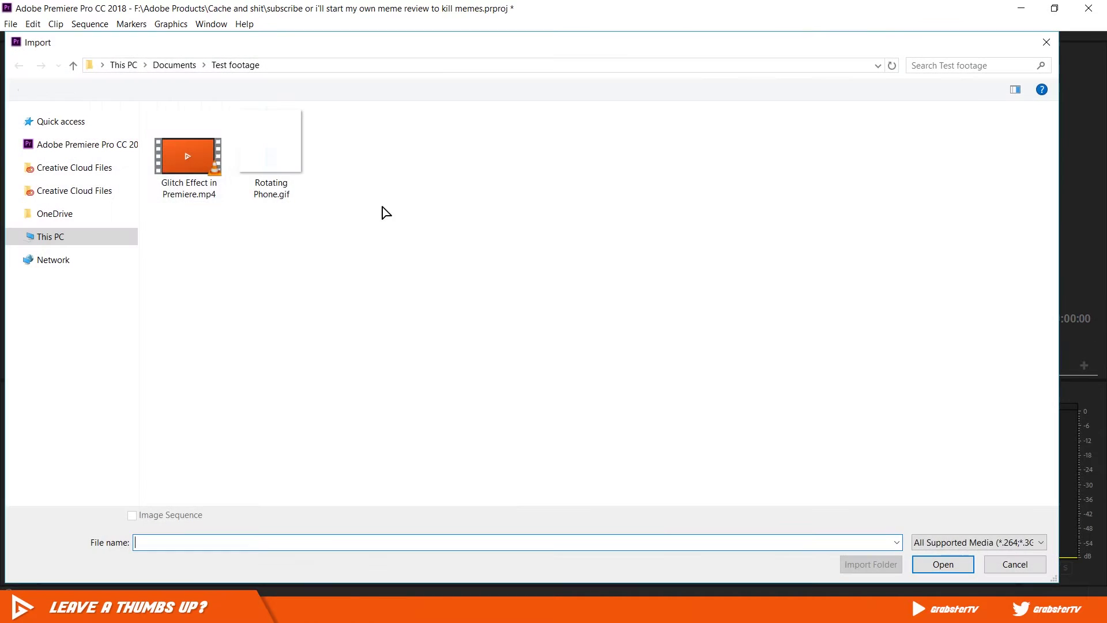
left_click(201, 157)
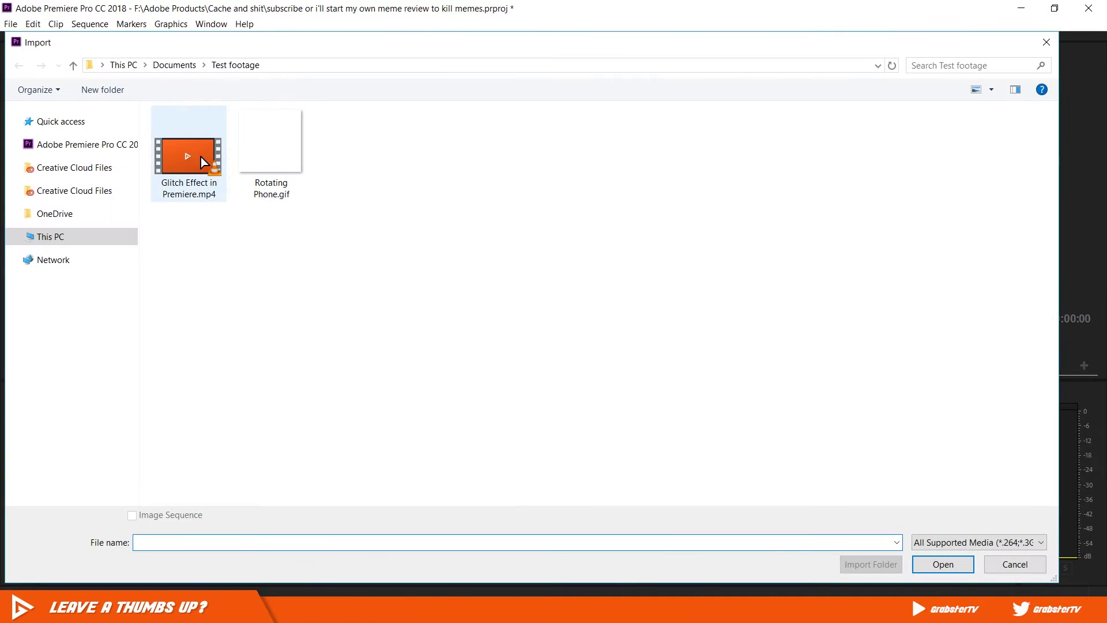
left_click(945, 565)
left_click_drag(378, 166, 206, 500)
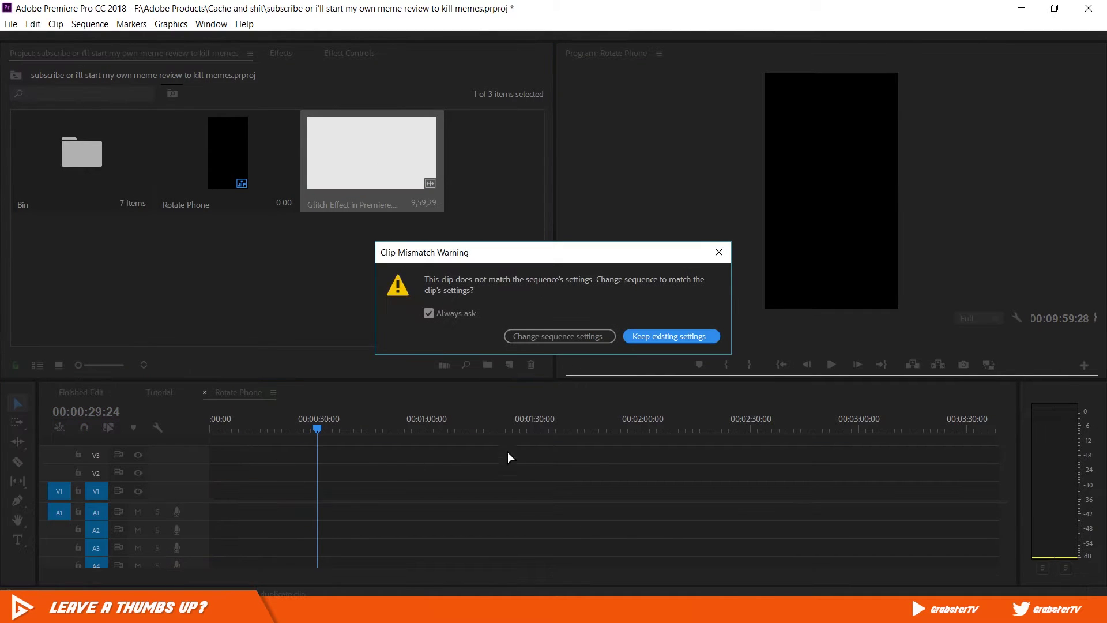
left_click(696, 339)
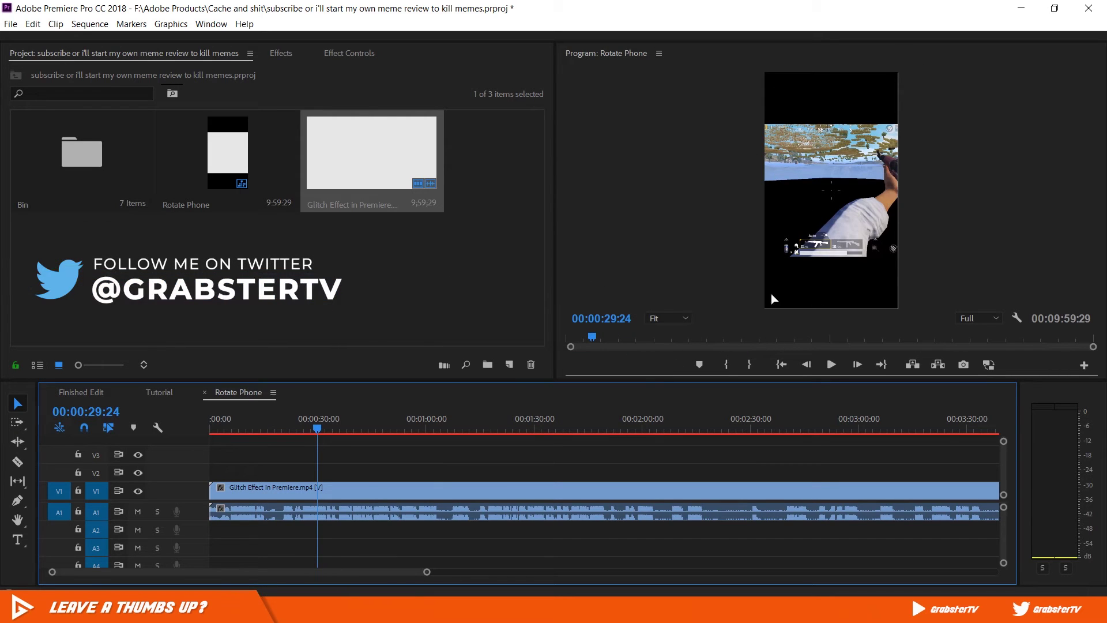
- Set the Glitch Effect clip's Motion rotation to 90 in Effect Controls
left_click(490, 486)
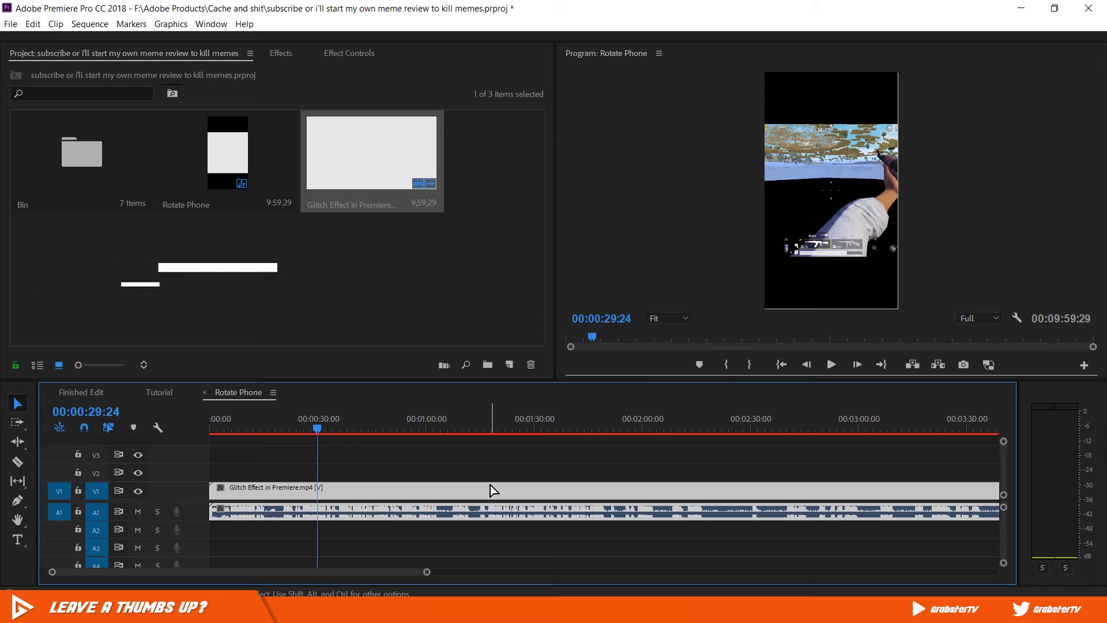
left_click(356, 57)
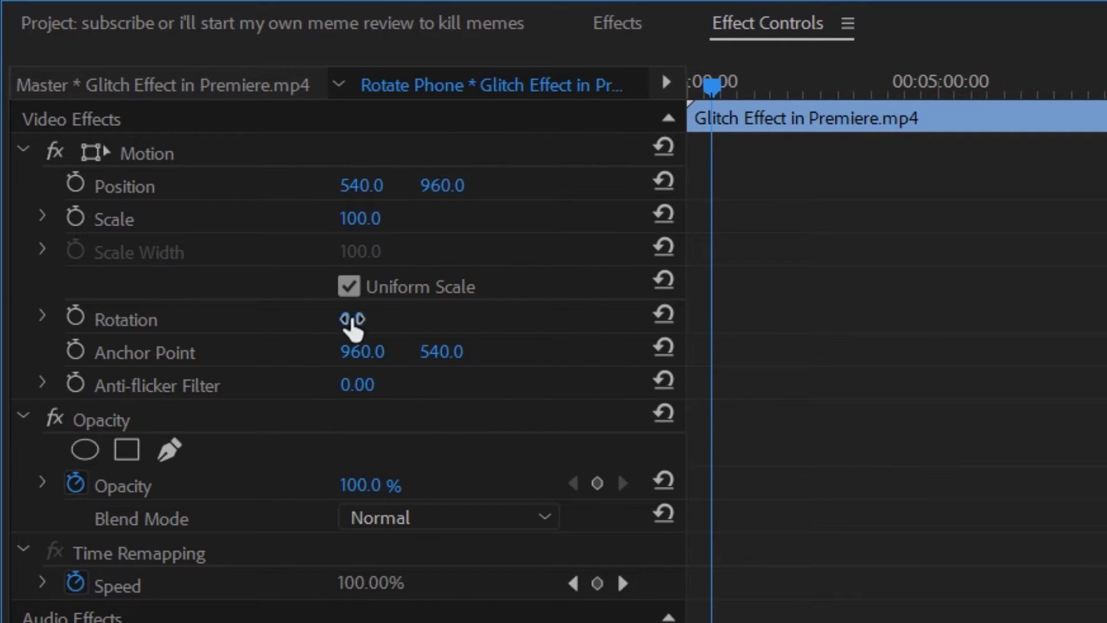
left_click(353, 318)
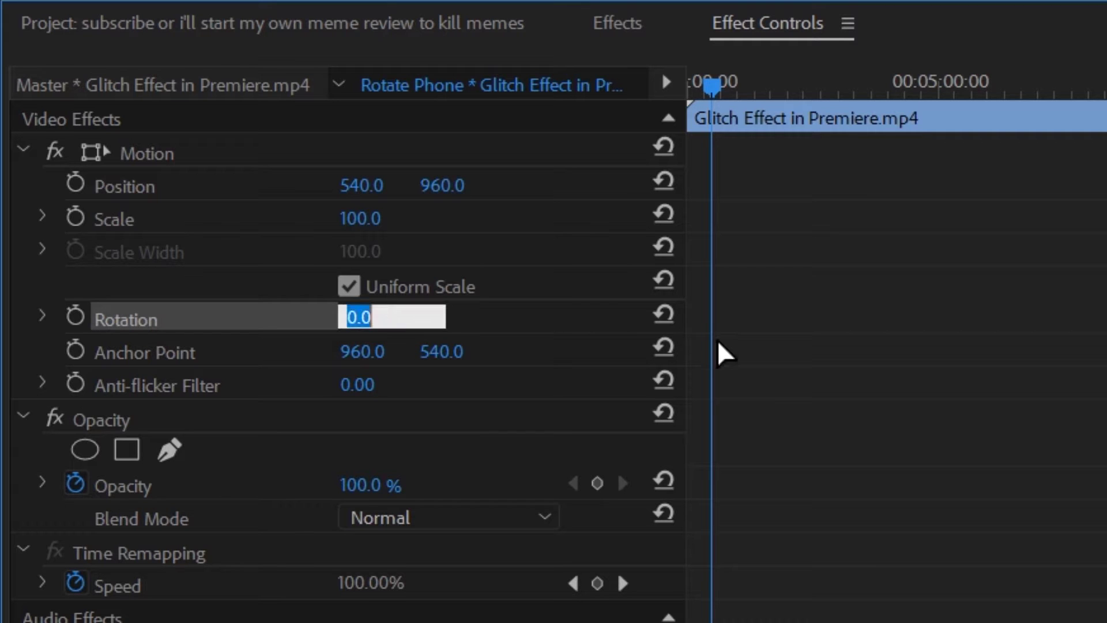
type("90")
key("Return")
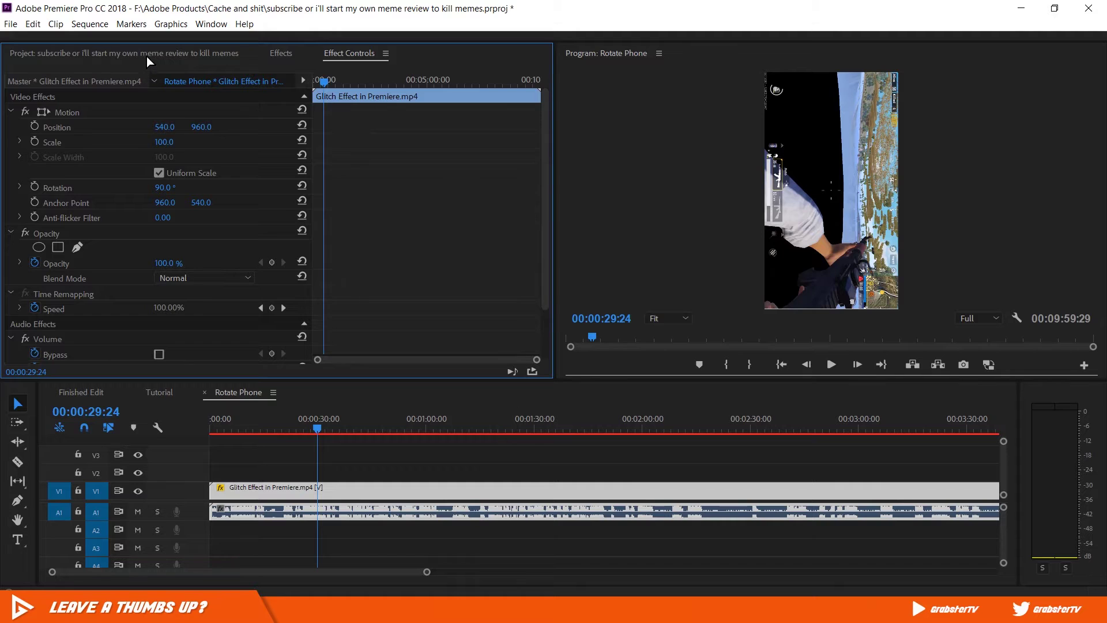
left_click(146, 56)
- Import Rotating Phone.gif, place it at the sequence start, and drag the gameplay clip 4 seconds later
right_click(330, 240)
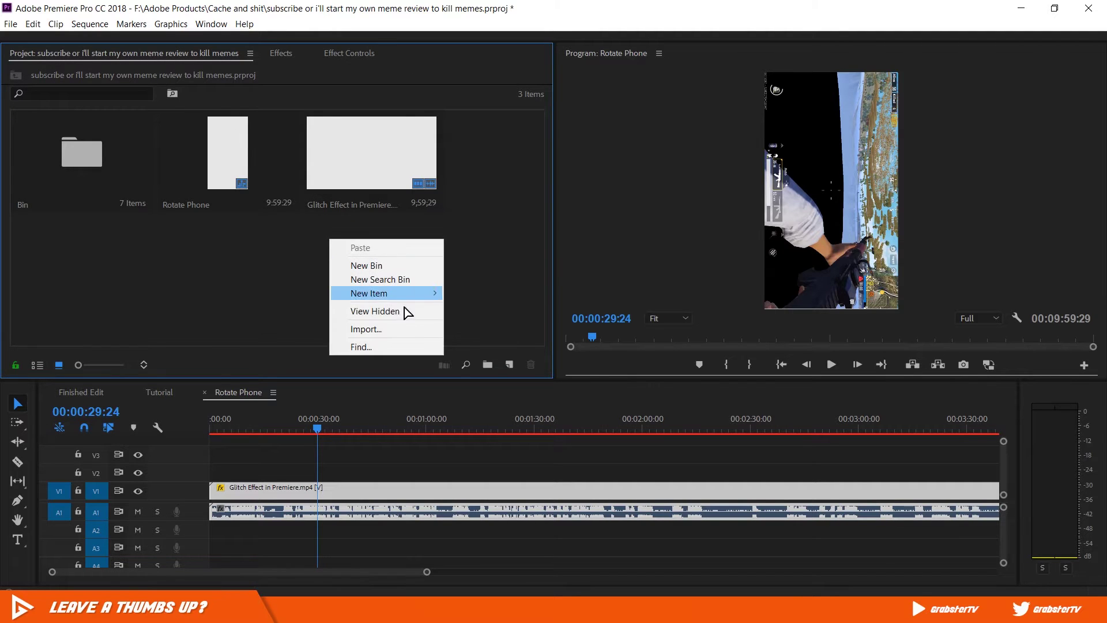
left_click(414, 330)
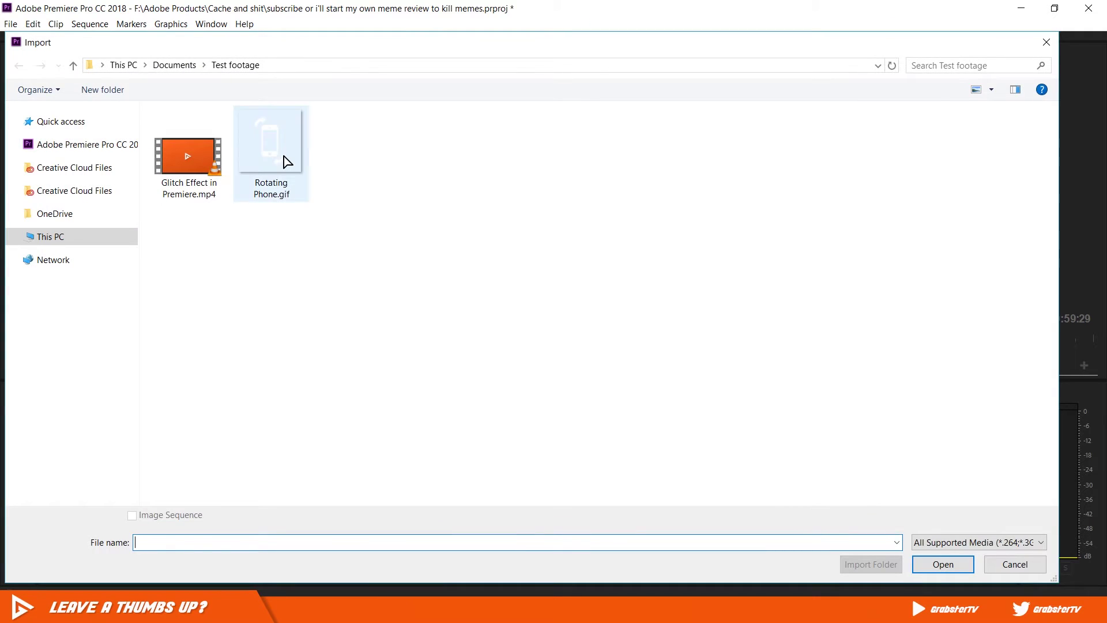
left_click(284, 161)
left_click(942, 566)
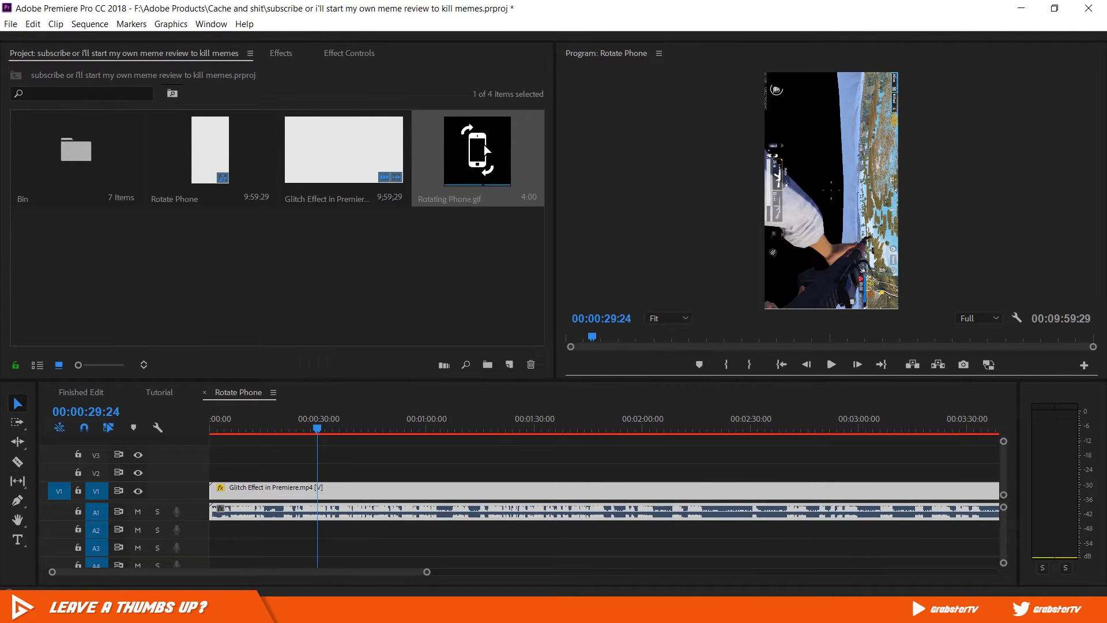
left_click_drag(483, 144, 209, 476)
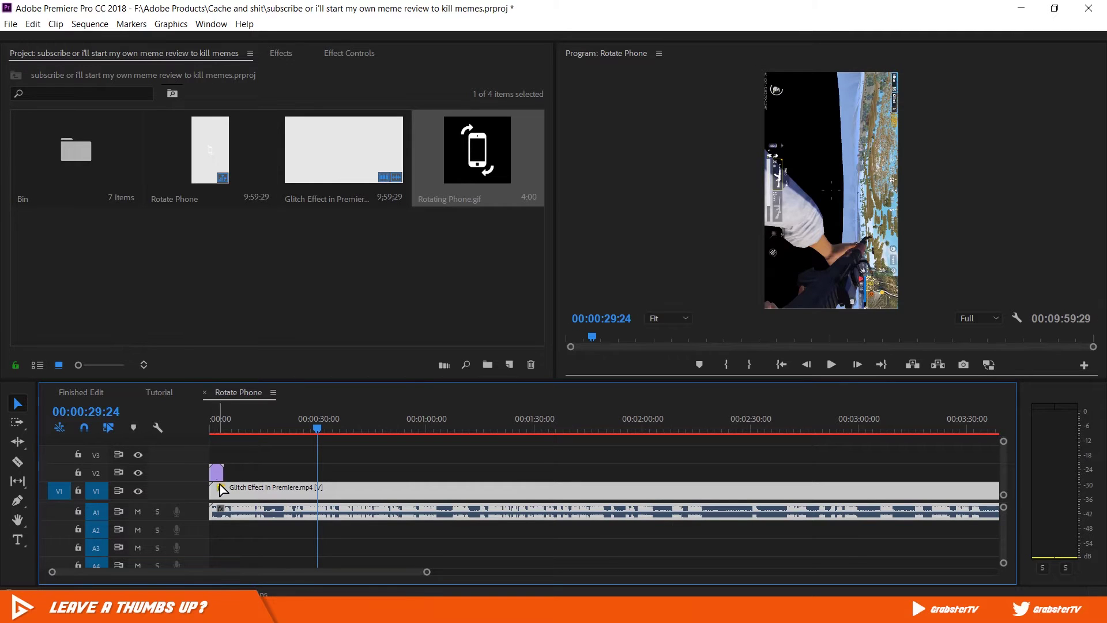
mouse_move(223, 489)
left_mouse_down()
mouse_move(233, 490)
mouse_move(216, 491)
left_mouse_up()
- Finish shifting the gameplay clip 4 seconds later and zoom the timeline onto the first 16 seconds
left_click(214, 473)
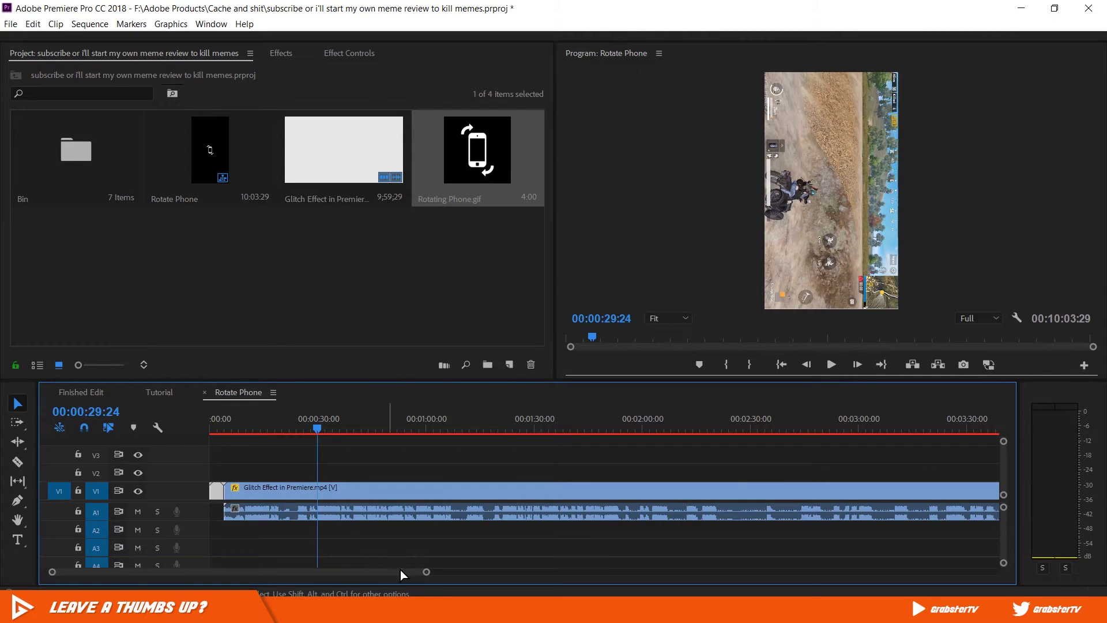
left_click_drag(425, 574, 208, 573)
left_click(390, 448)
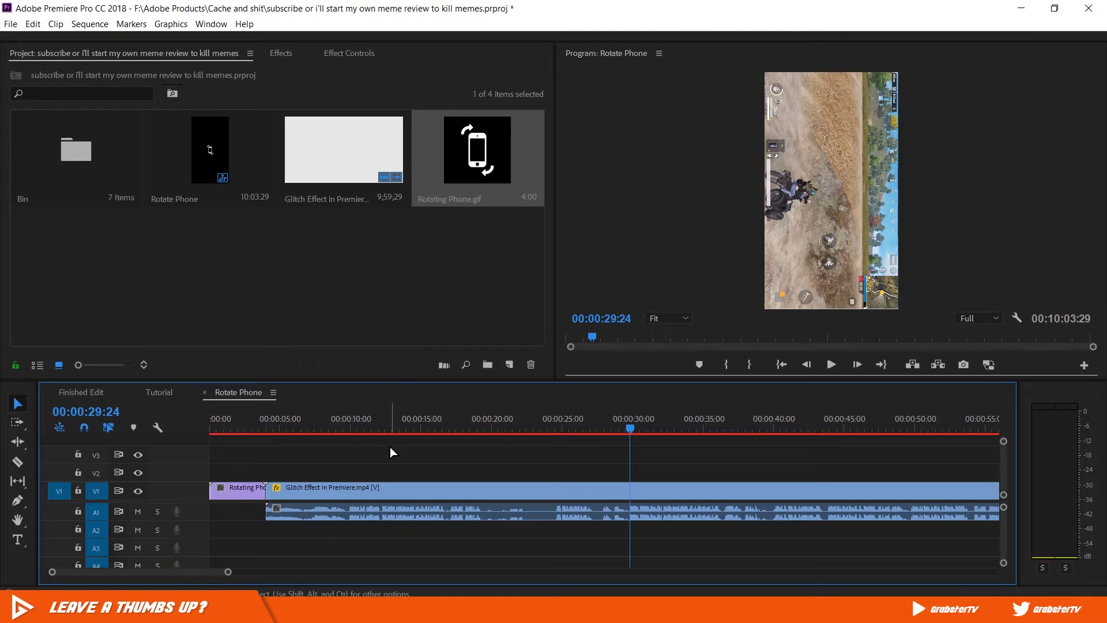
mouse_move(262, 422)
left_mouse_down()
mouse_move(241, 419)
mouse_move(254, 420)
left_mouse_up()
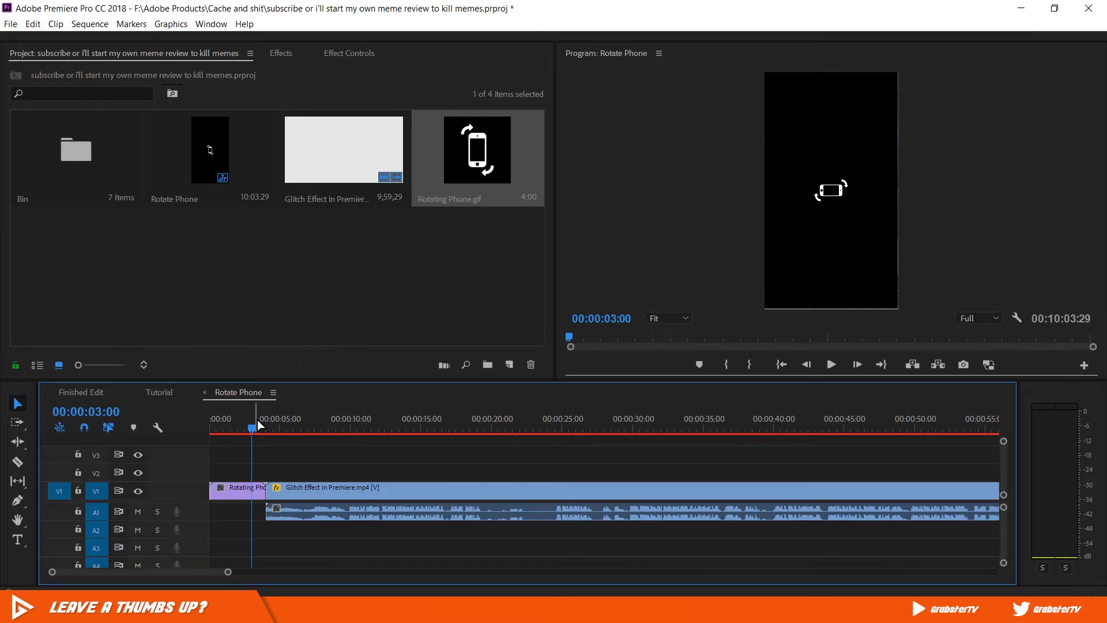
left_click_drag(228, 571, 139, 572)
- Cut the Rotating Phone.gif clip with the Razor tool at the playhead near one second
left_click_drag(247, 431, 365, 449)
key("c")
left_click(253, 490)
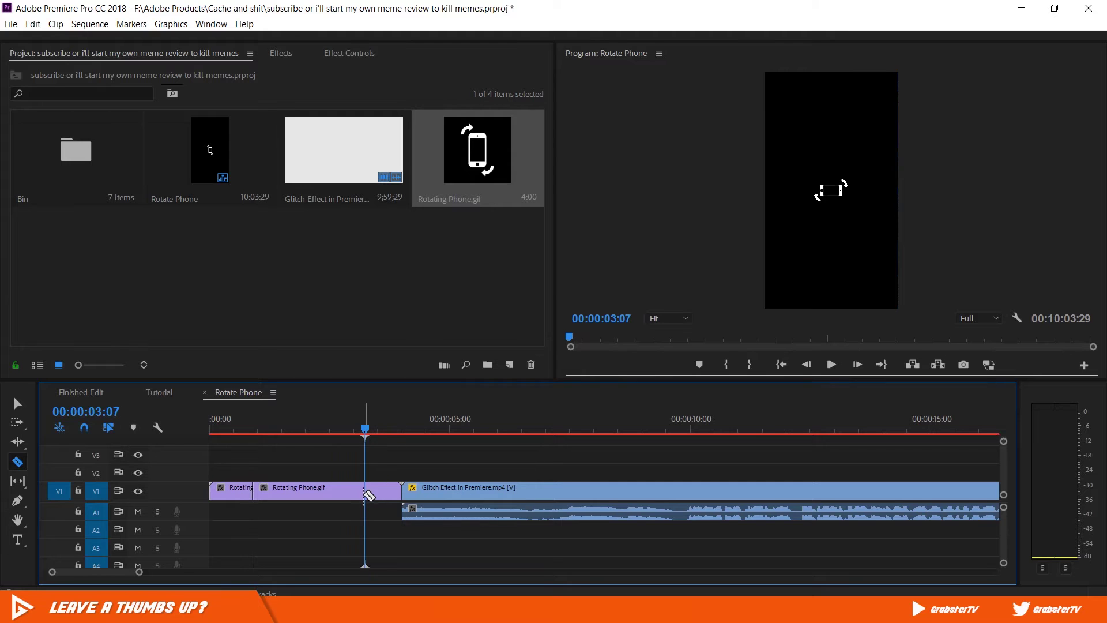
left_click(365, 492)
key("v")
left_click_drag(387, 490, 285, 485)
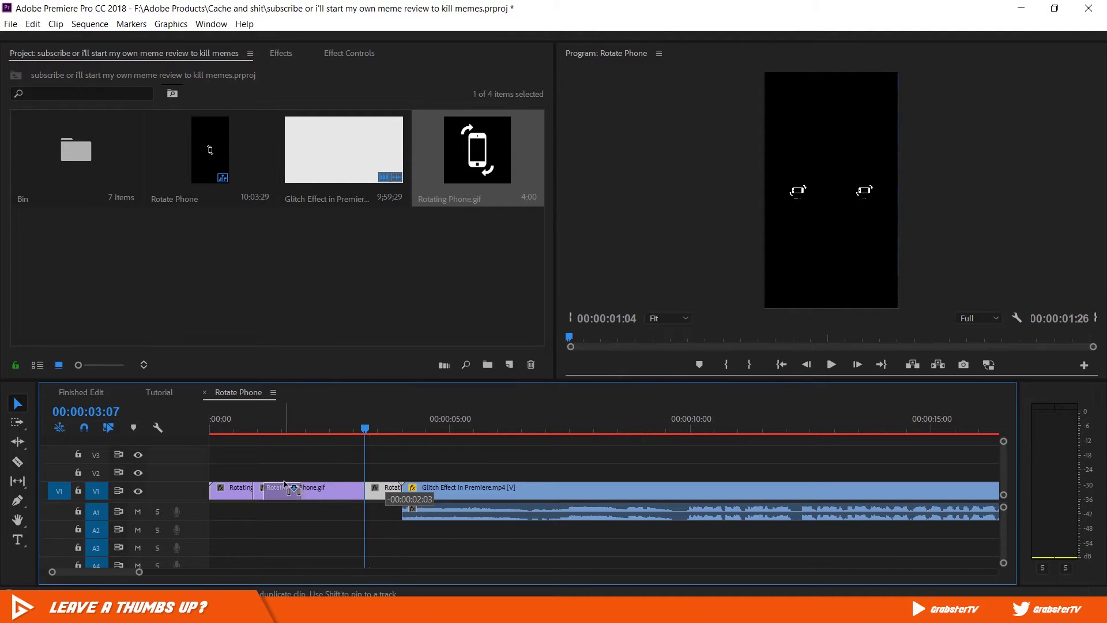
key("Escape")
- Delete the original Rotating Phone.gif clip and close the gap after the first Rotating clip
left_click(311, 488)
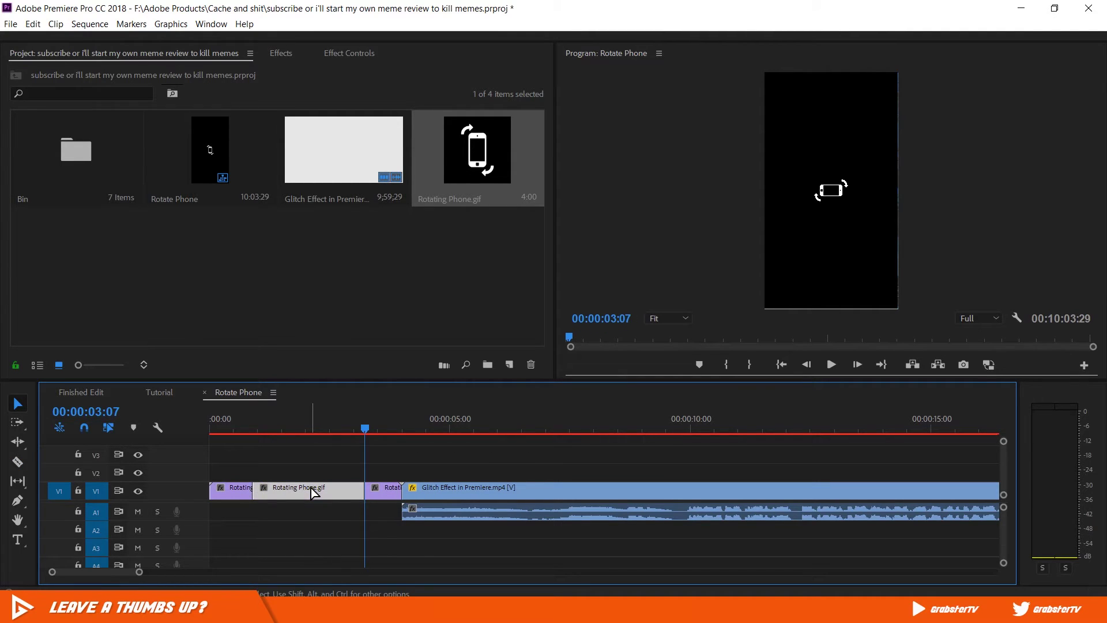
key("Delete")
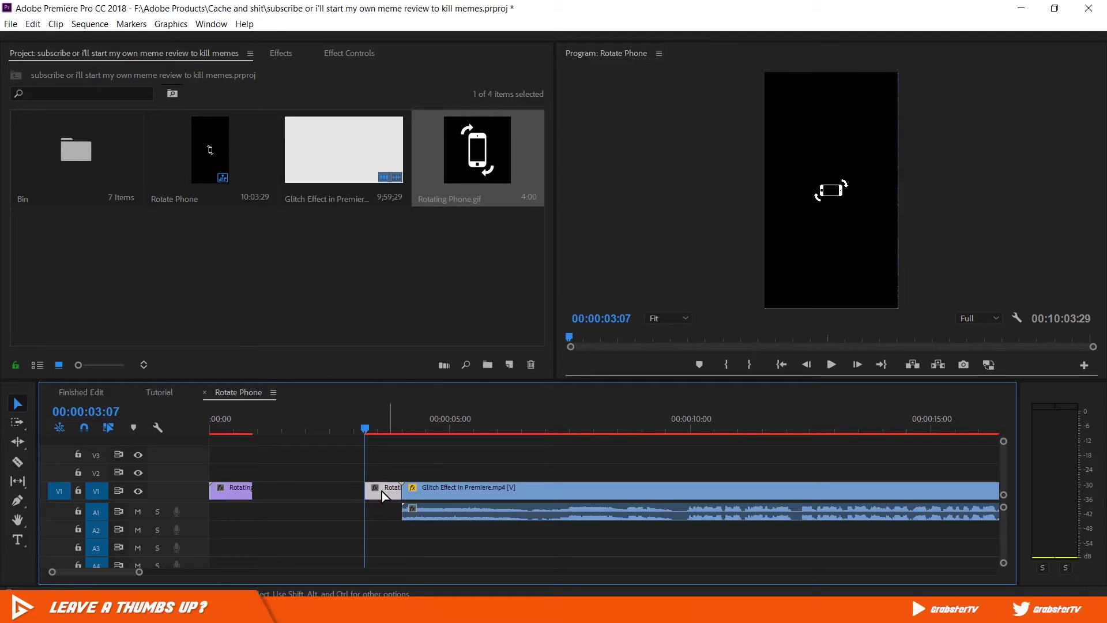
left_click_drag(382, 492, 271, 490)
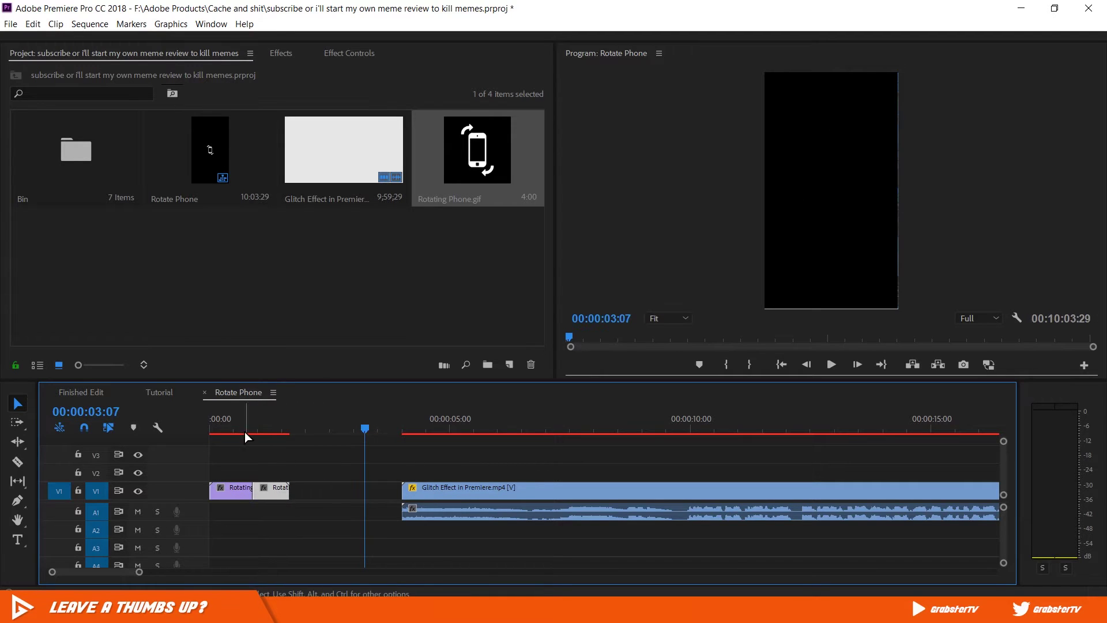
- Preview the rotating-phone intro from the sequence start with a taller monitor area
left_click_drag(245, 433, 222, 434)
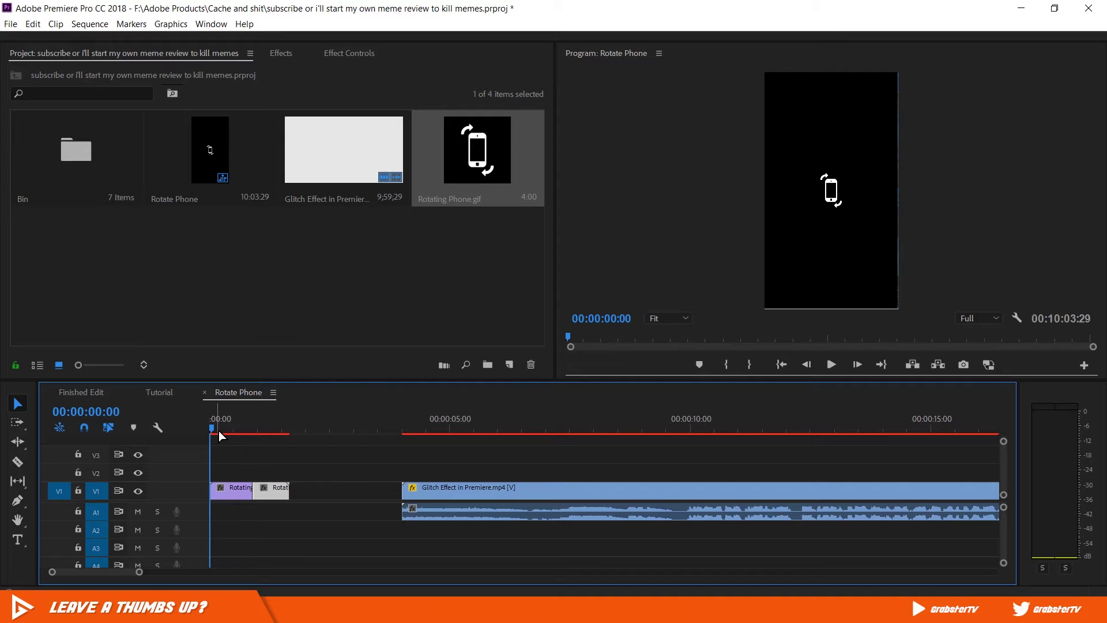
key("space")
left_click_drag(382, 380, 382, 407)
key("Home")
key("space")
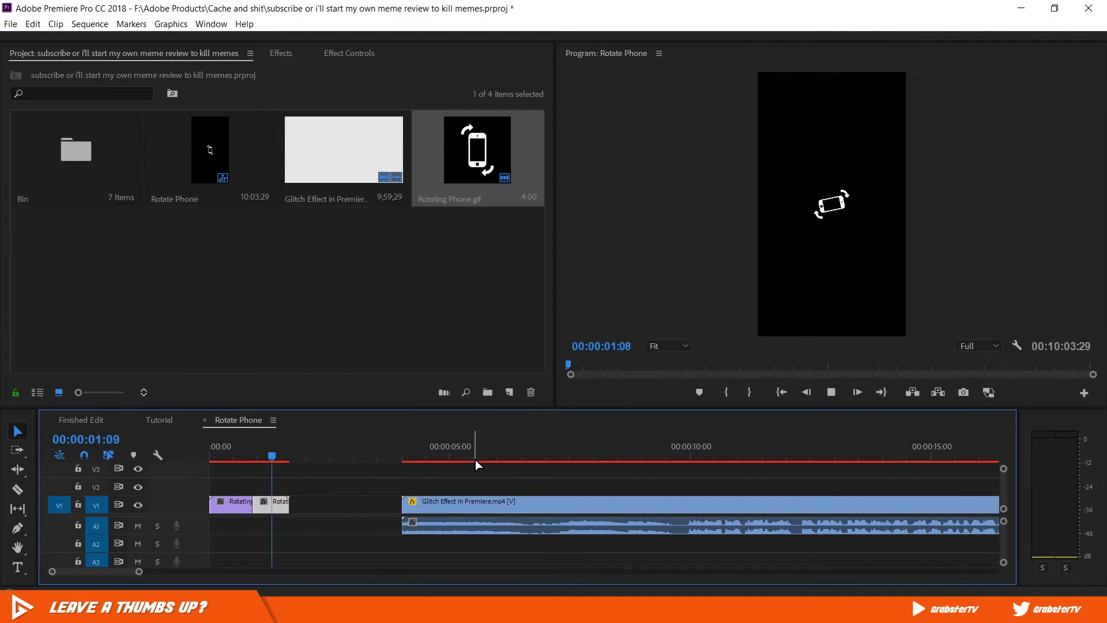
key("space")
- Replay the intro and Alt-drag a duplicate Rotating clip further along V1
left_click_drag(316, 480, 307, 509)
left_click_drag(295, 457, 195, 446)
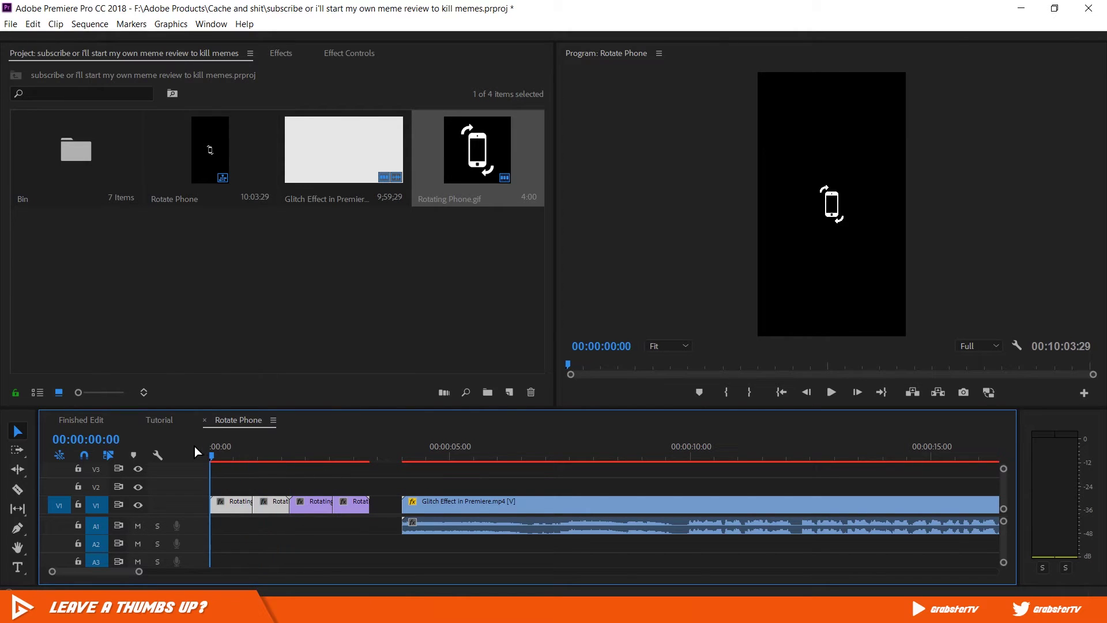
left_click(379, 473)
key("space")
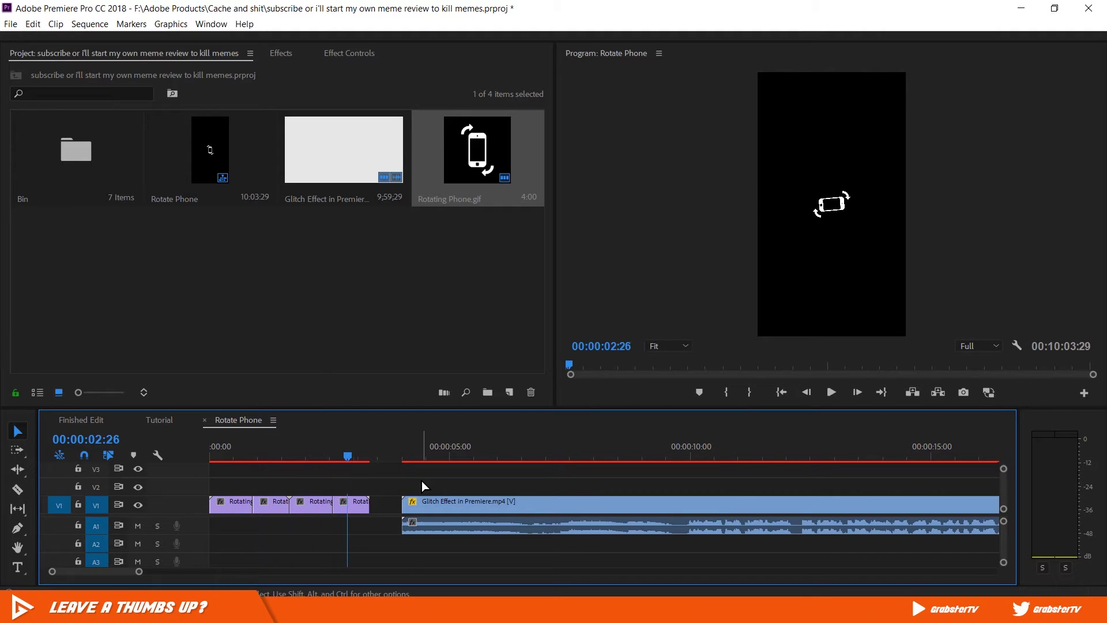
key("space")
left_click_drag(306, 500, 430, 507)
left_click_drag(364, 466, 245, 458)
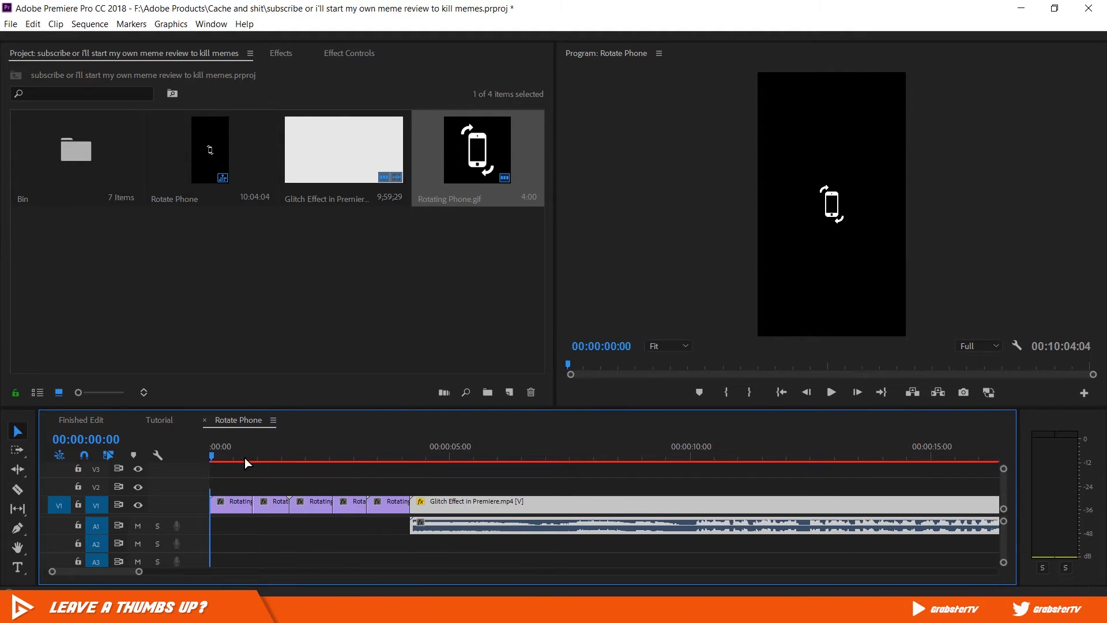
left_click(491, 484)
key("space")
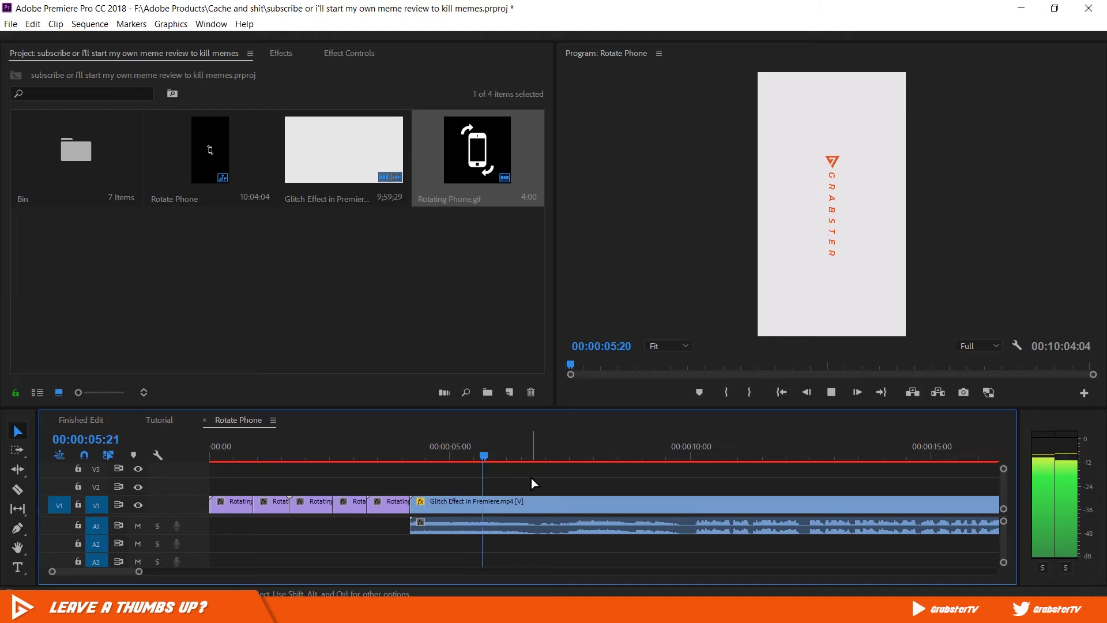
key("space")
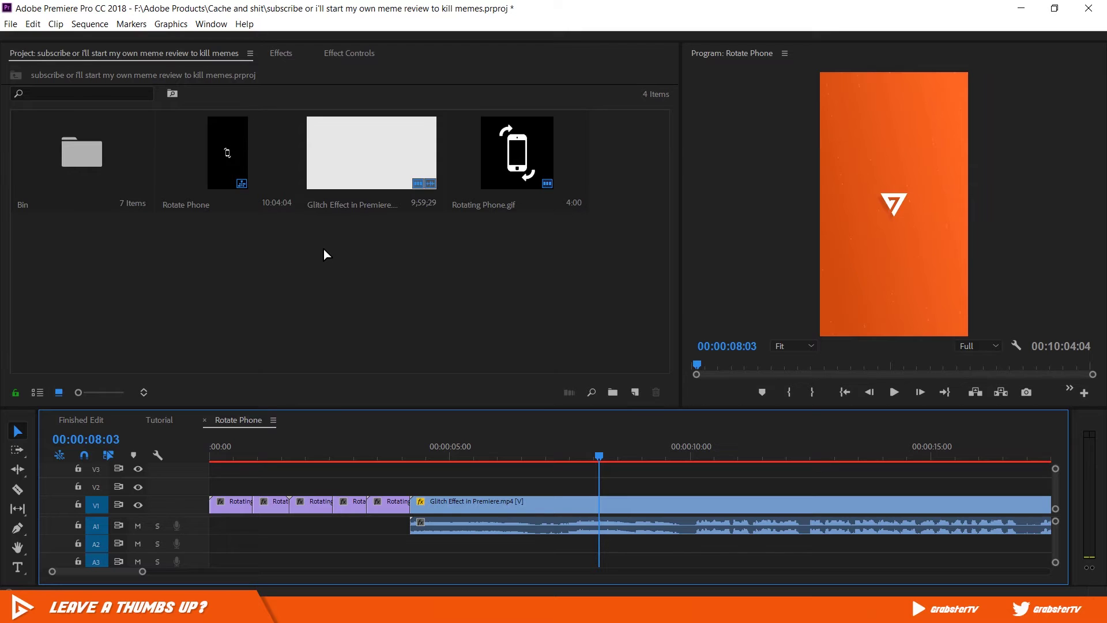
left_click(244, 24)
left_click(359, 165)
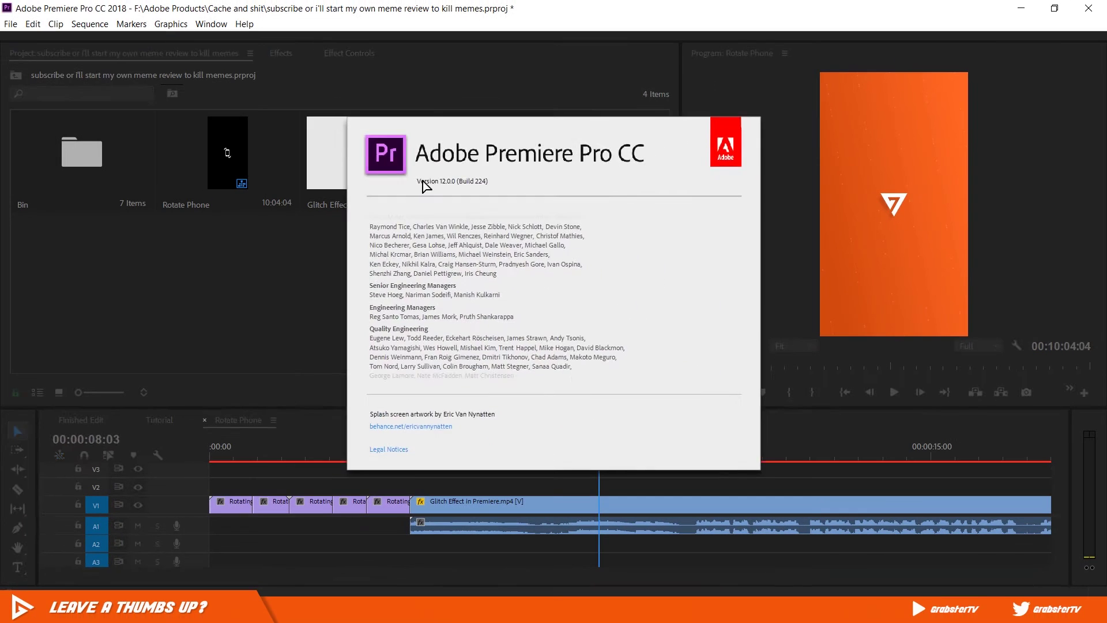
left_click(393, 265)
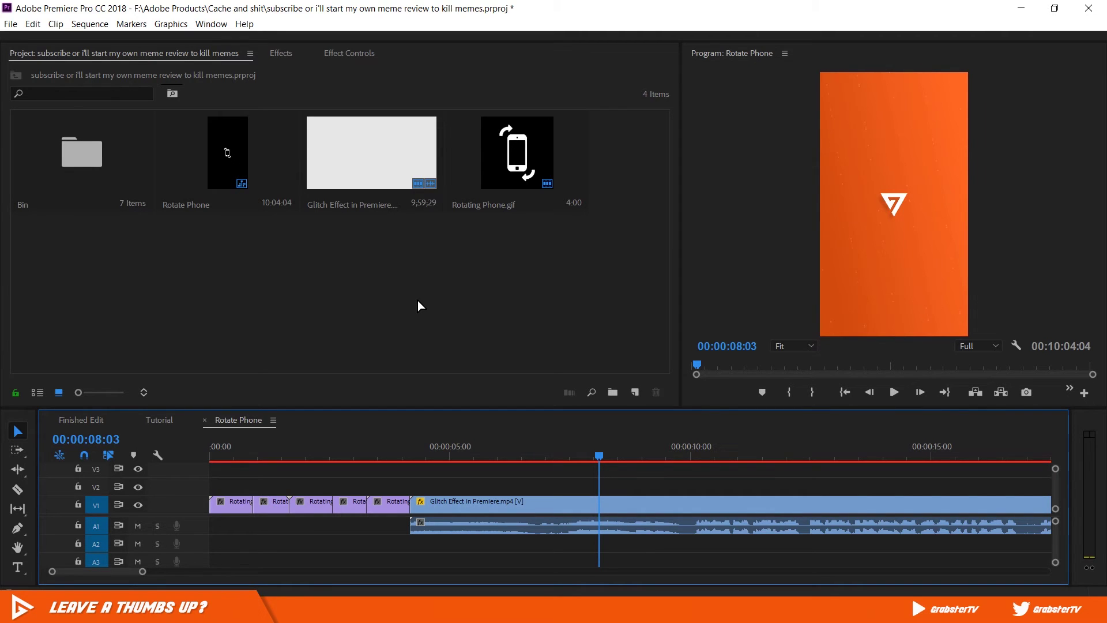
left_click(418, 302)
- Install IGTV Rotate Phone Prompt.mogrt through the Essential Graphics panel
left_click(216, 24)
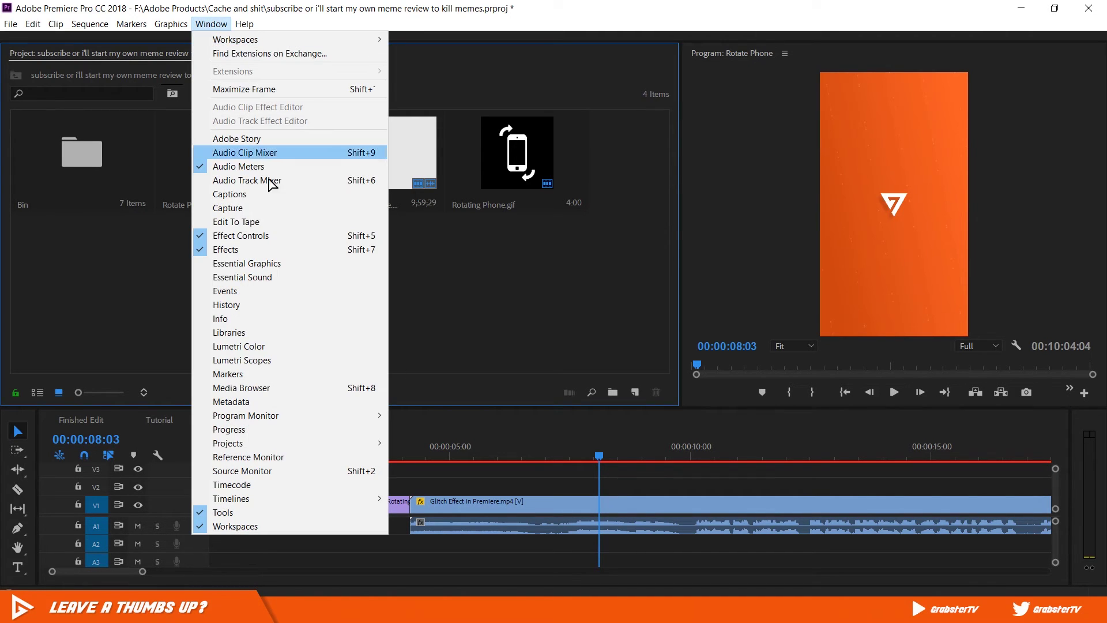
left_click(352, 266)
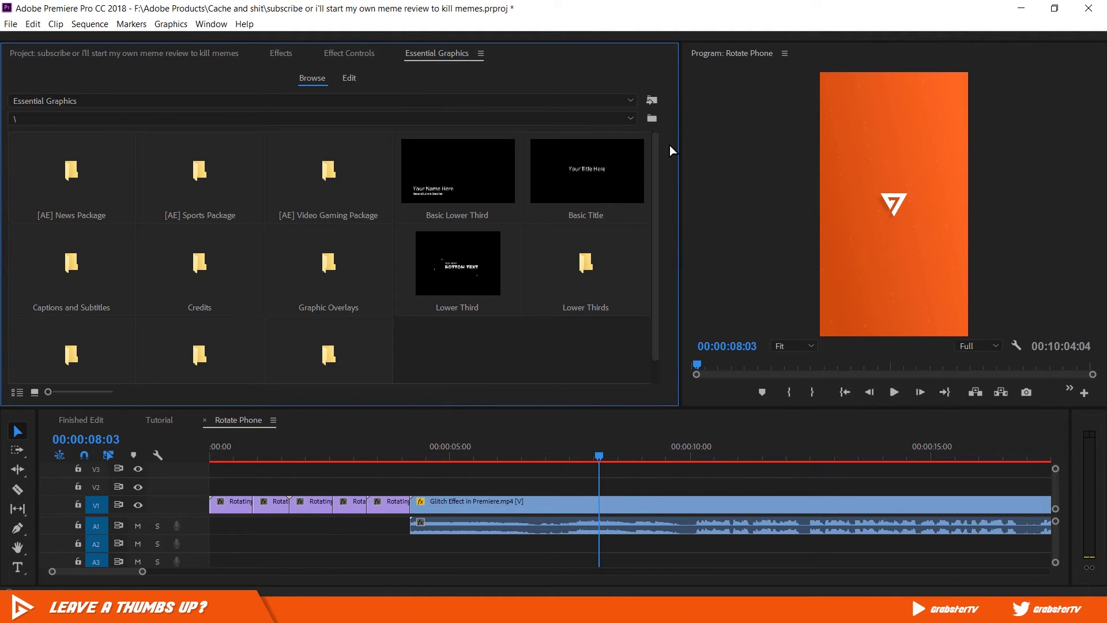
left_click(655, 100)
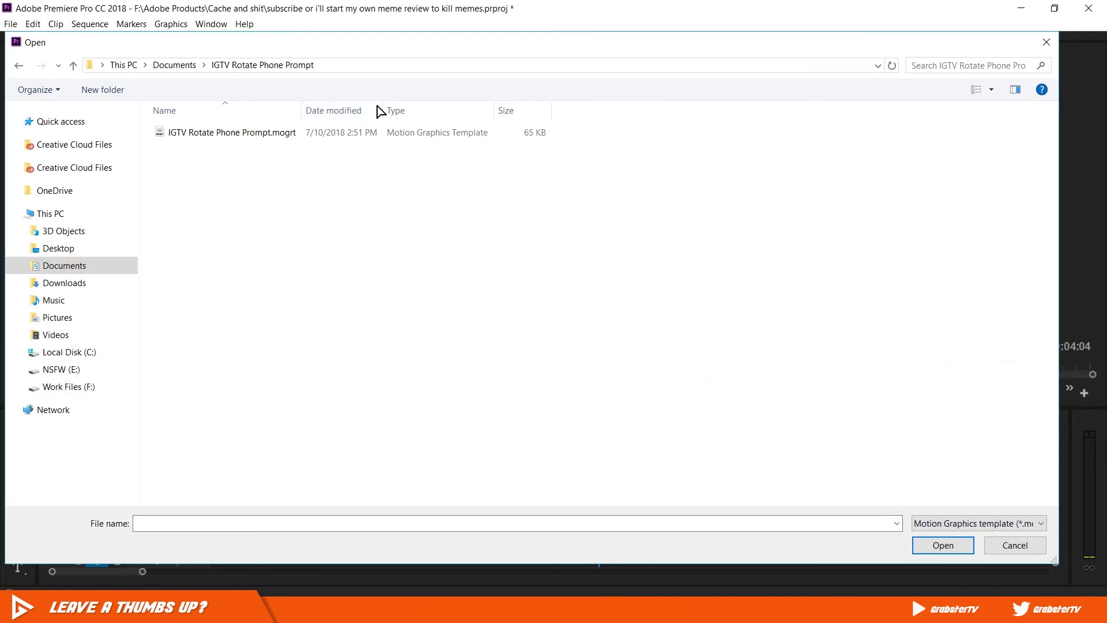
left_click(210, 134)
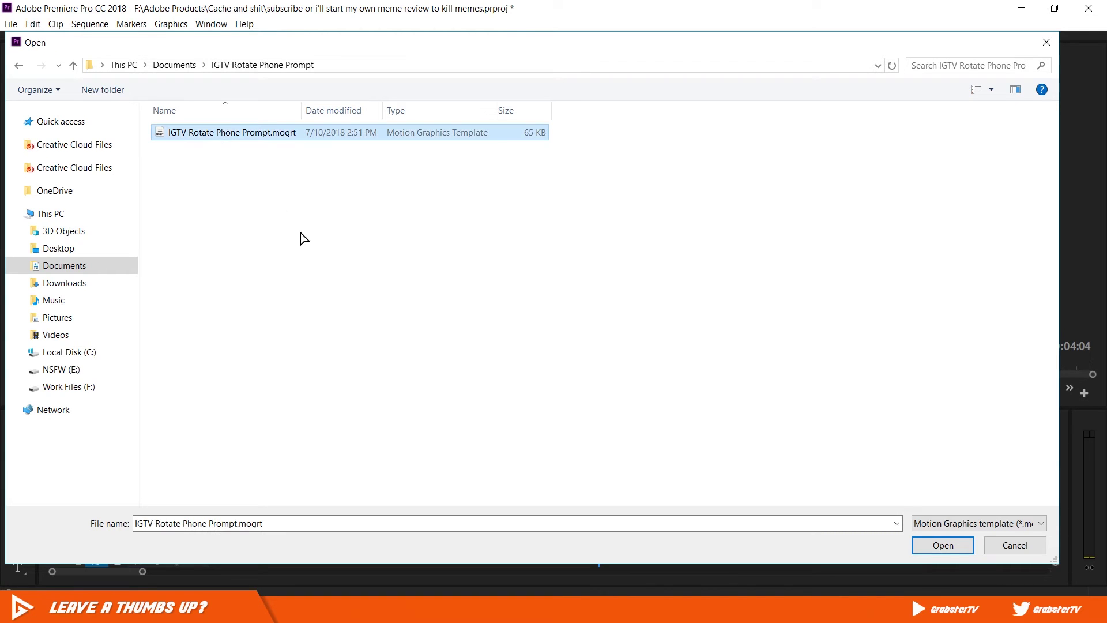
left_click(955, 546)
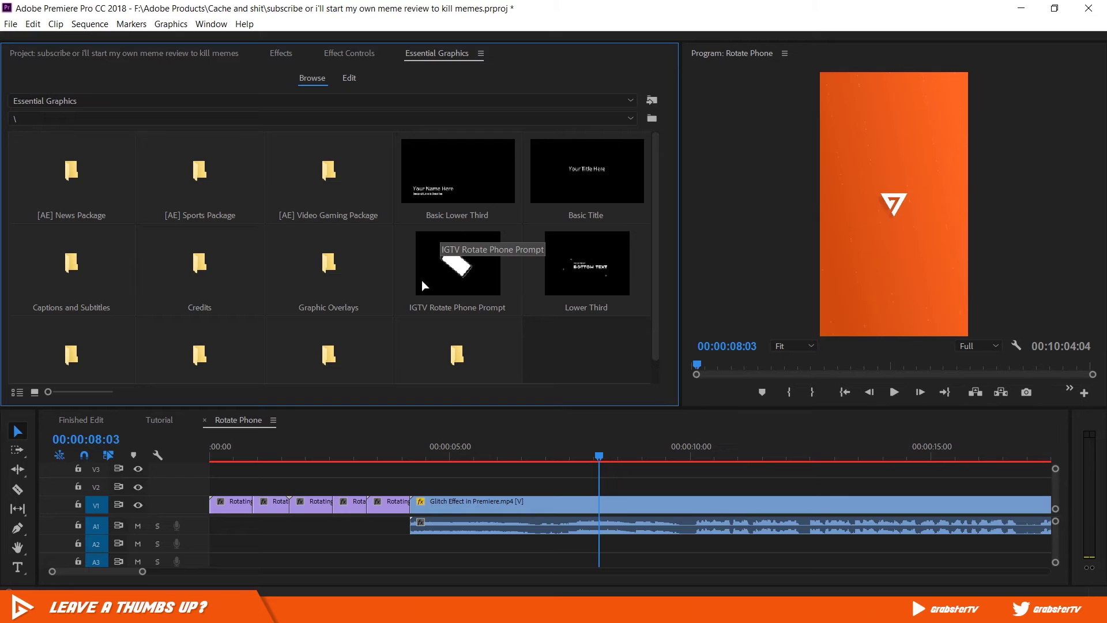
- Delete the five Rotating clips, put the IGTV Rotate Phone Prompt at the start, and move Glitch after it
left_click(316, 450)
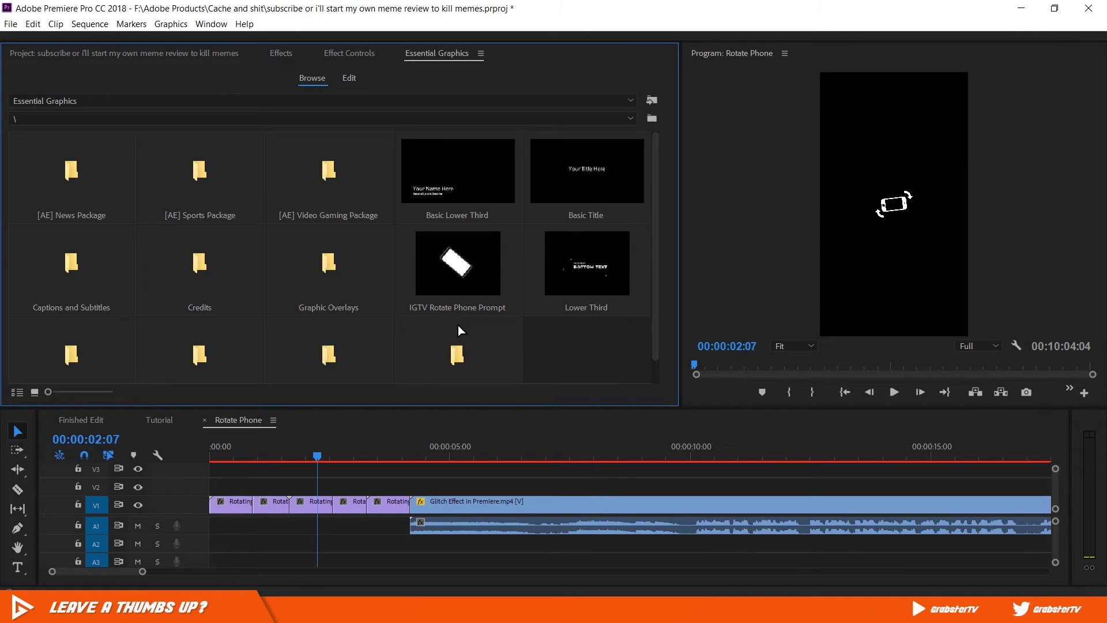
left_click_drag(399, 480, 231, 508)
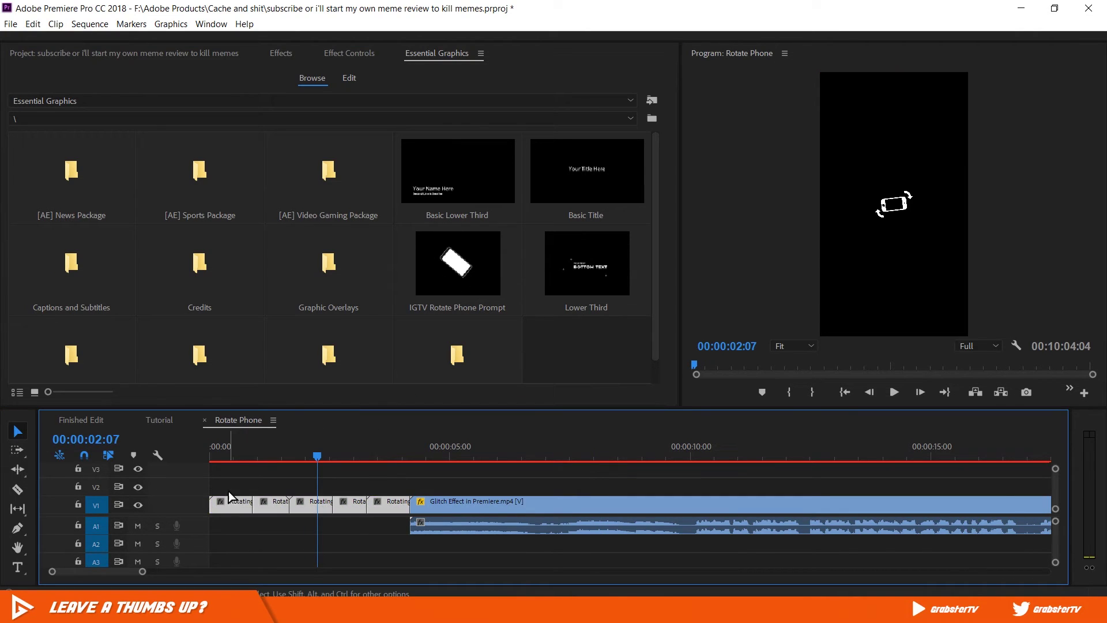
key("Delete")
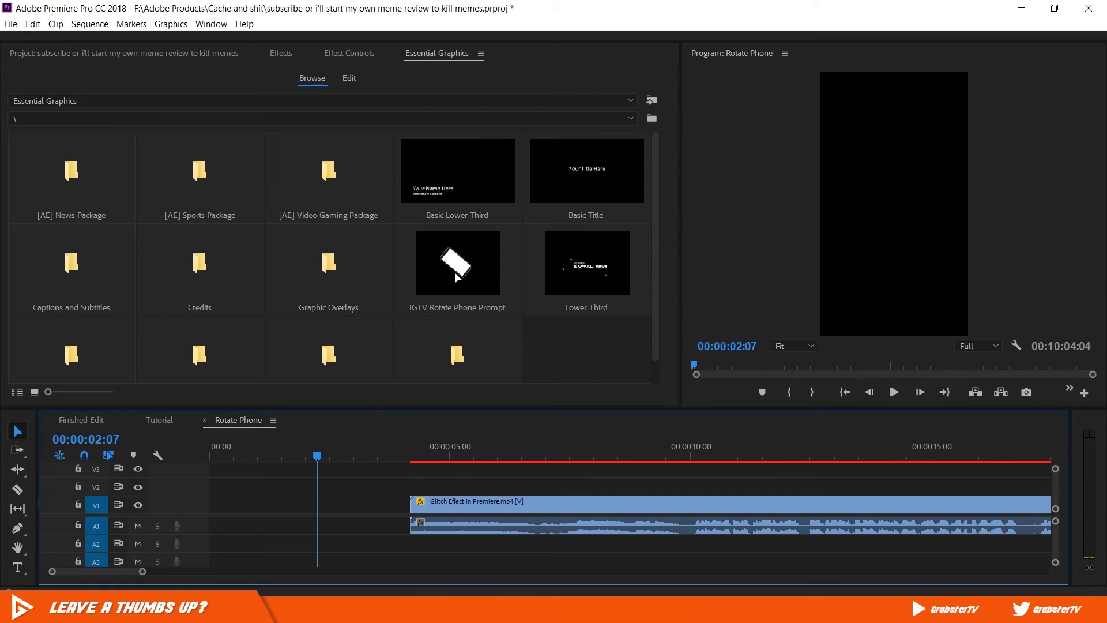
left_click_drag(455, 276, 205, 498)
left_click_drag(452, 517, 487, 507)
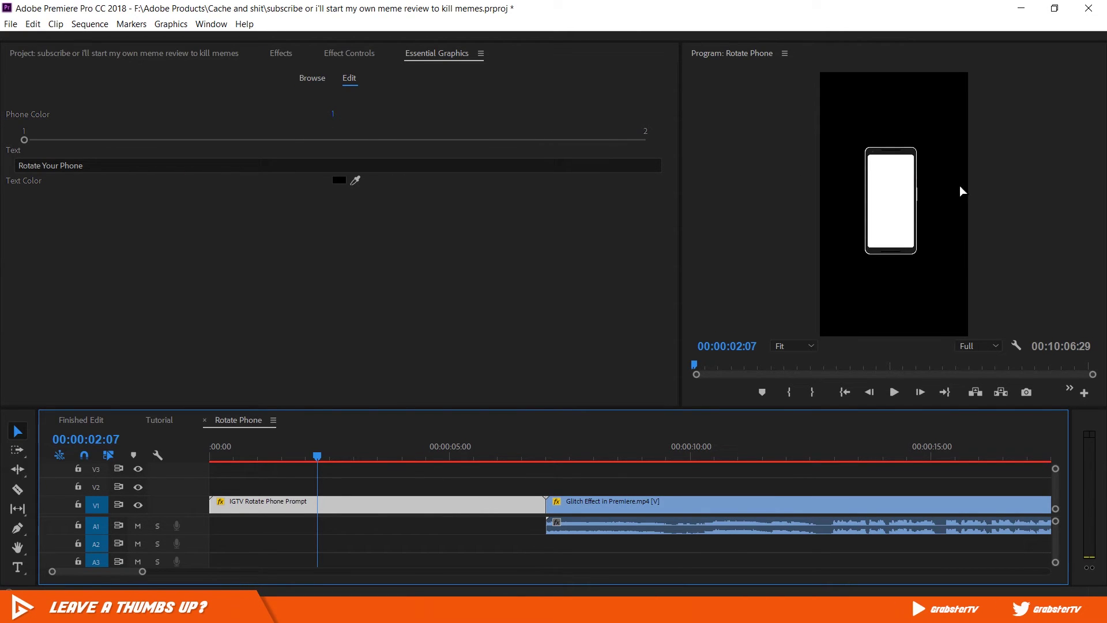
- Play the prompt clip and drag its Phone Color slider to 2
key("space")
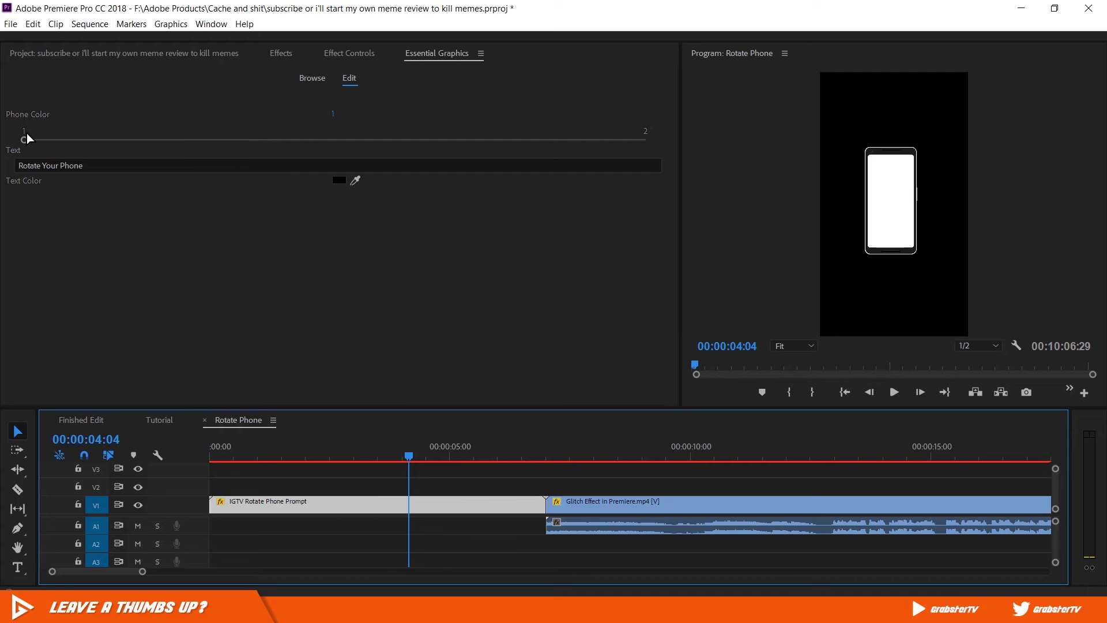
left_click_drag(24, 139, 687, 136)
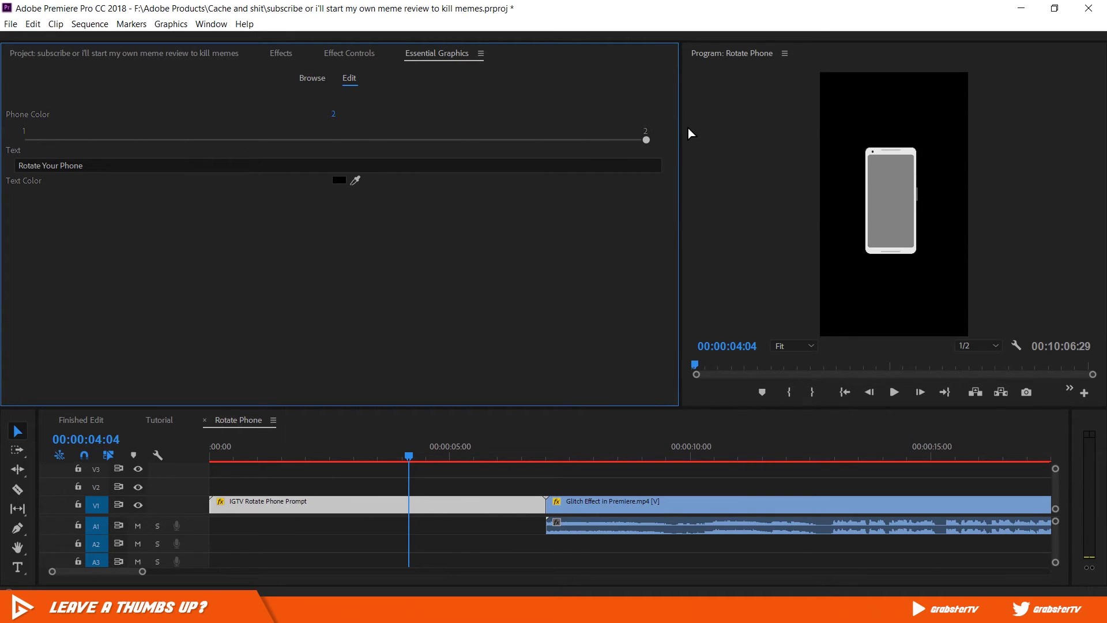
left_click_drag(680, 228, 562, 230)
left_click_drag(619, 408, 620, 469)
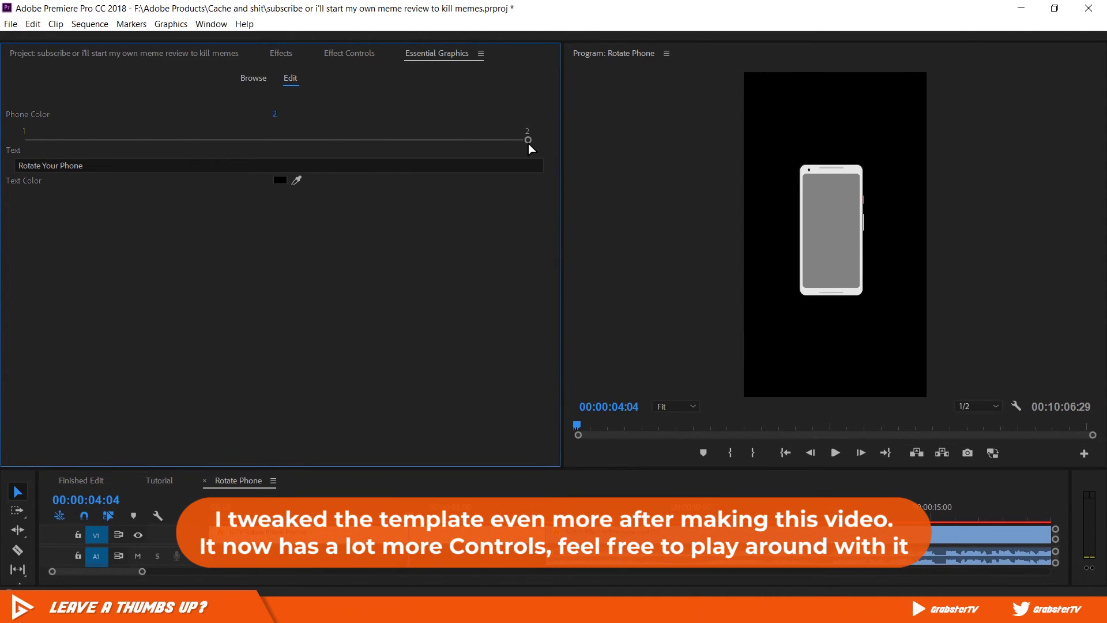
left_click_drag(529, 144, 559, 196)
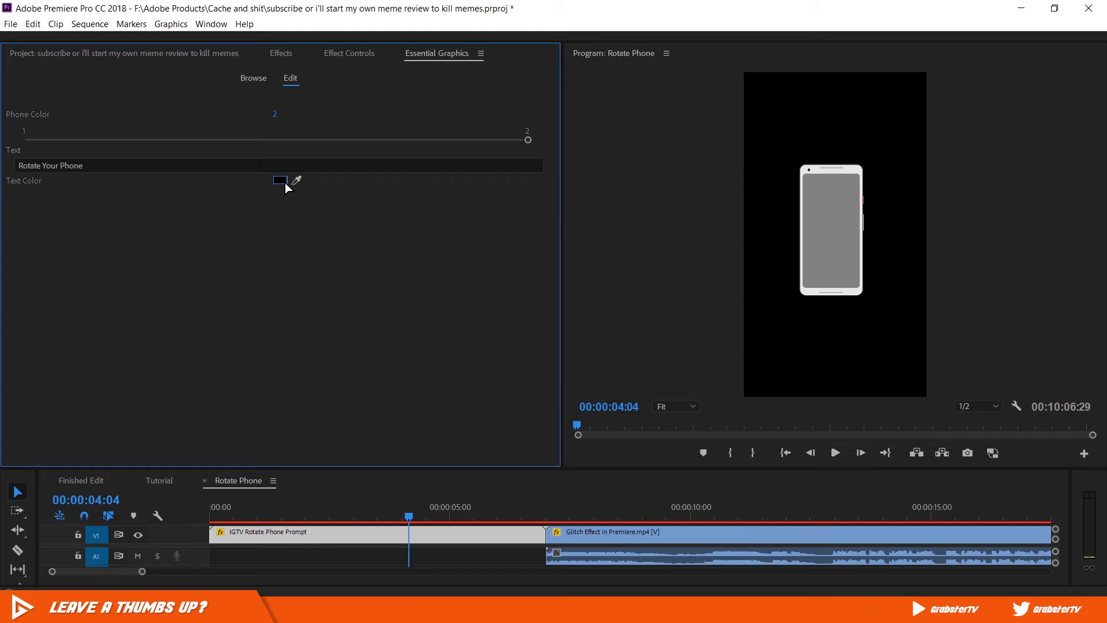
- Set the prompt's Text Color to white (FFFFFF)
left_click(281, 181)
left_click_drag(459, 293, 428, 443)
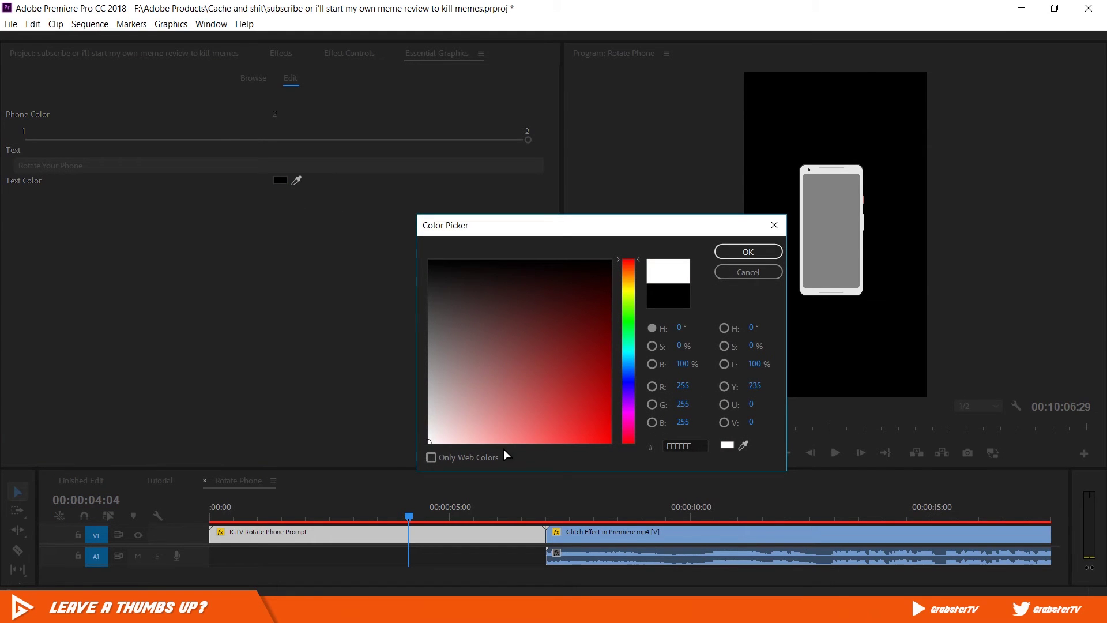
left_click(774, 253)
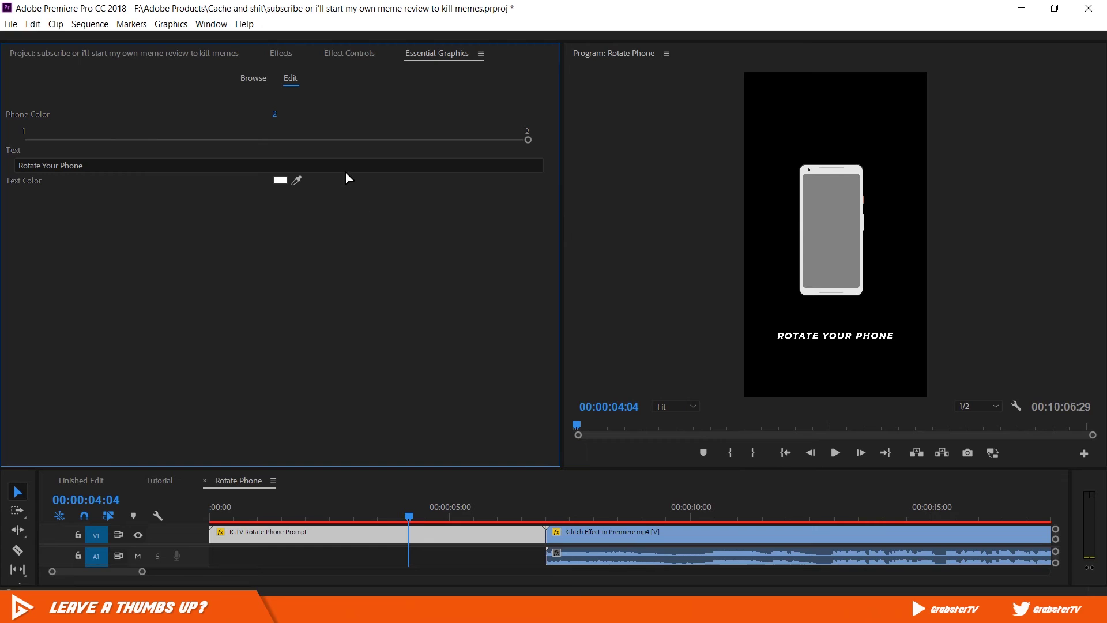
- Select the prompt's existing wording and begin typing the replacement caption
left_click(111, 166)
key("ctrl+a")
type("CHange")
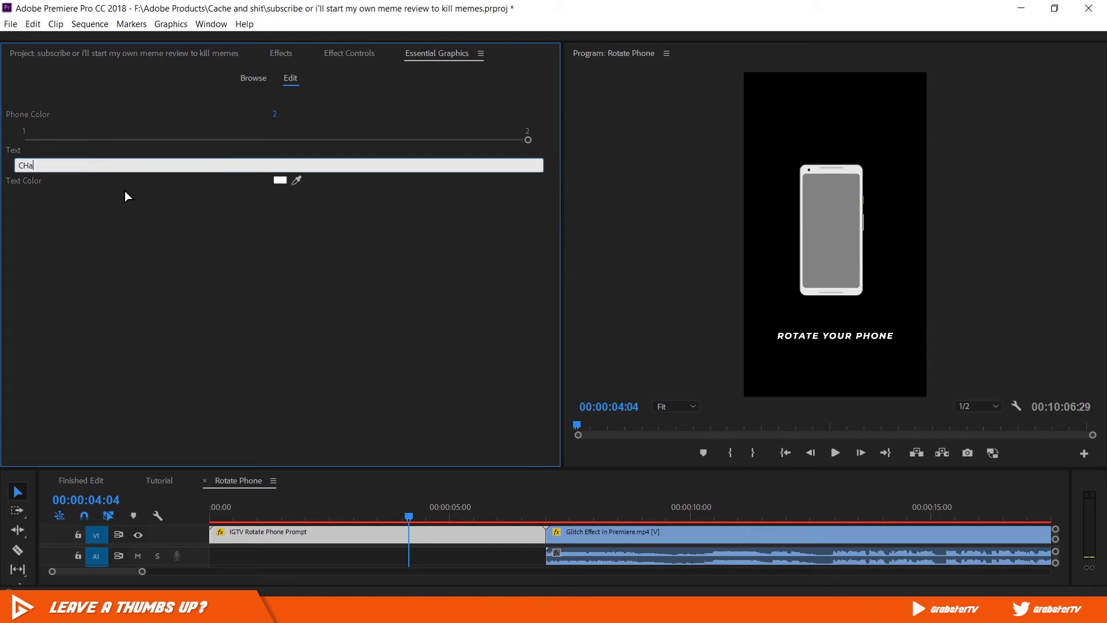
key("BackSpace")
key("BackSpace")
key("BackSpace")
key("BackSpace")
key("BackSpace")
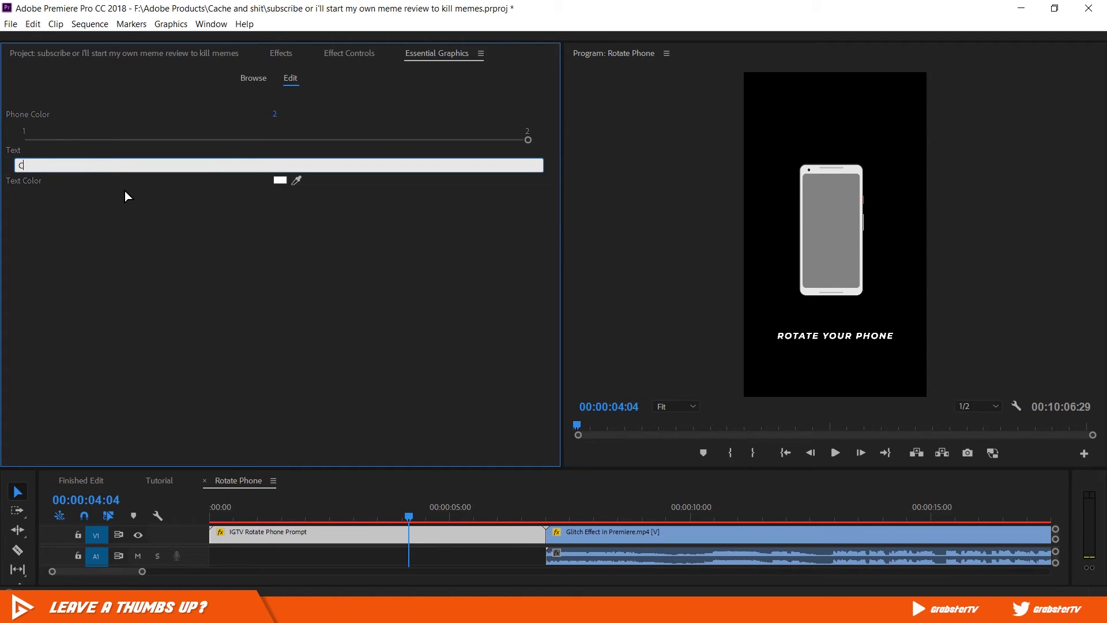